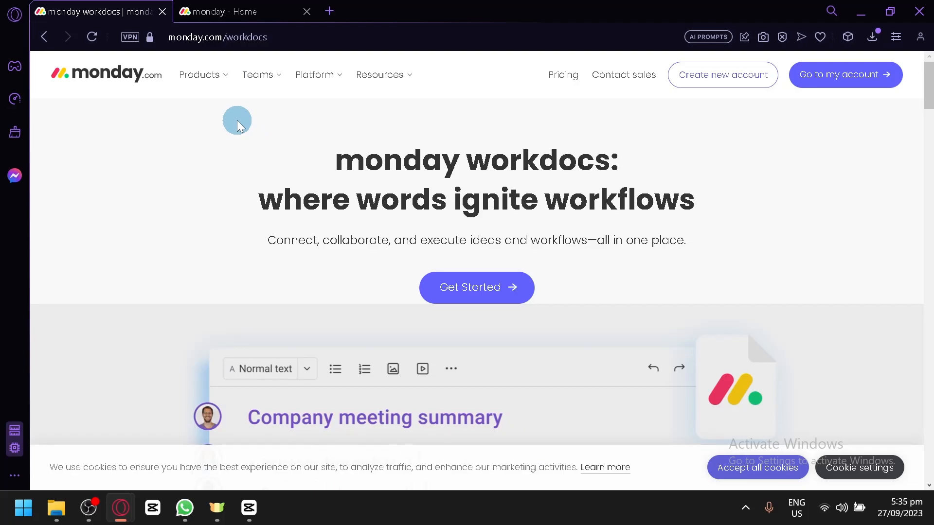
Examine the Work Management, Sales CRM and Dev offerings in the website's product overview
{"action": "left_click", "coordinate": [223, 80]}
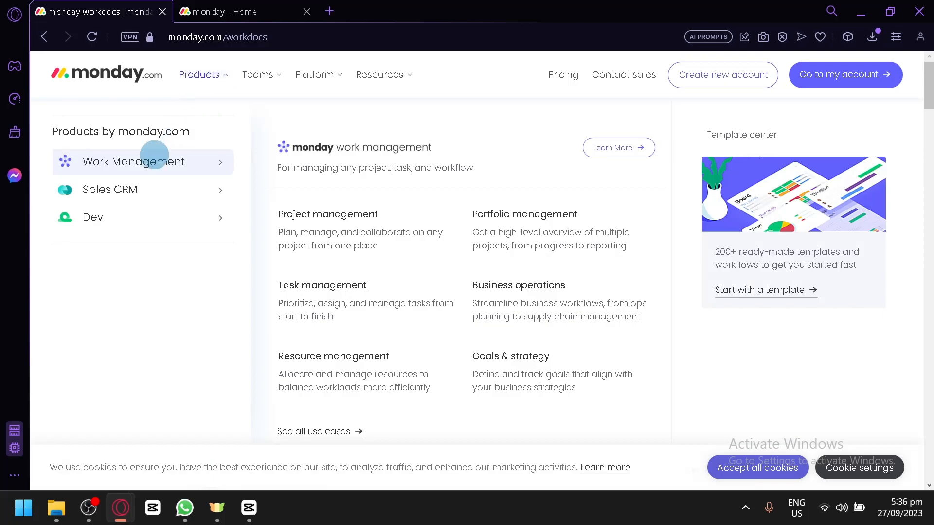
{"action": "mouse_move", "coordinate": [113, 186]}
{"action": "scroll", "coordinate": [113, 186], "scroll_direction": "up", "scroll_amount": 3}
{"action": "scroll", "coordinate": [113, 186], "scroll_direction": "up", "scroll_amount": 1}
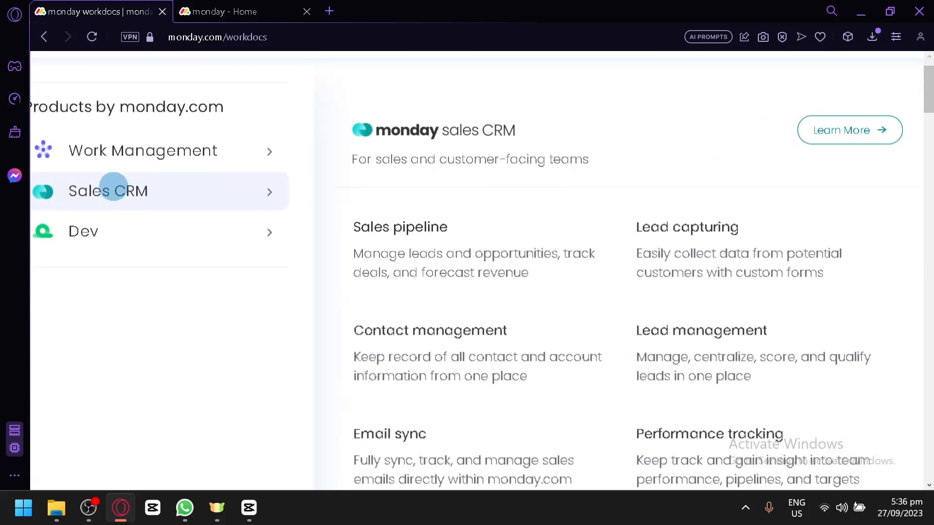
{"action": "scroll", "coordinate": [113, 186], "scroll_direction": "left", "scroll_amount": 1}
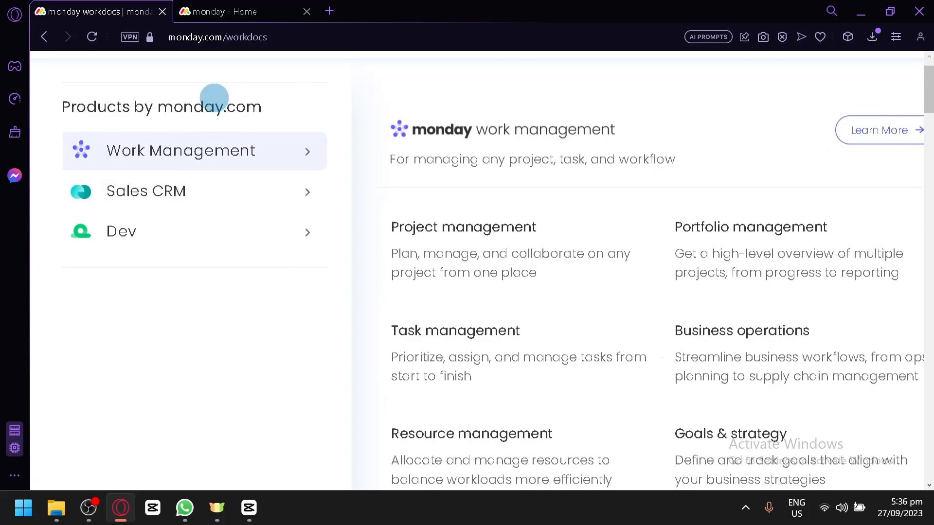
{"action": "scroll", "coordinate": [214, 98], "scroll_direction": "down", "scroll_amount": 3}
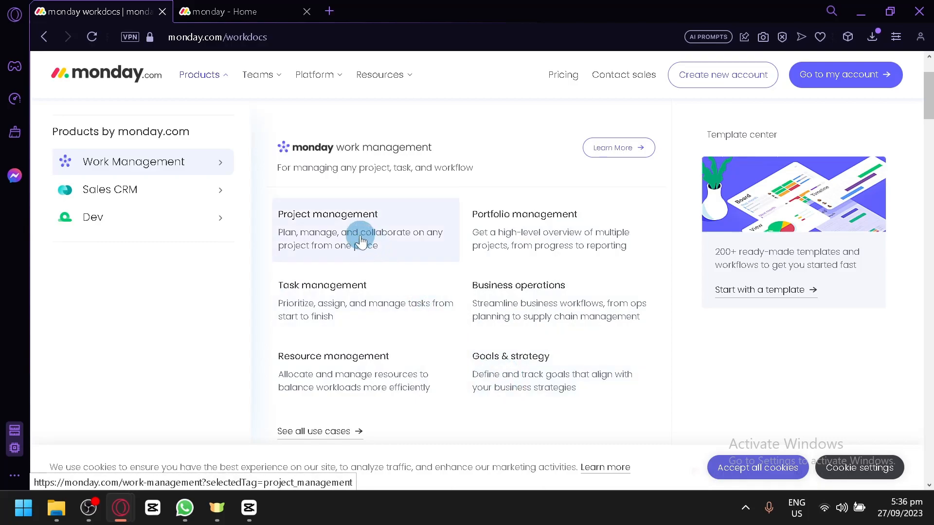
{"action": "mouse_move", "coordinate": [177, 188]}
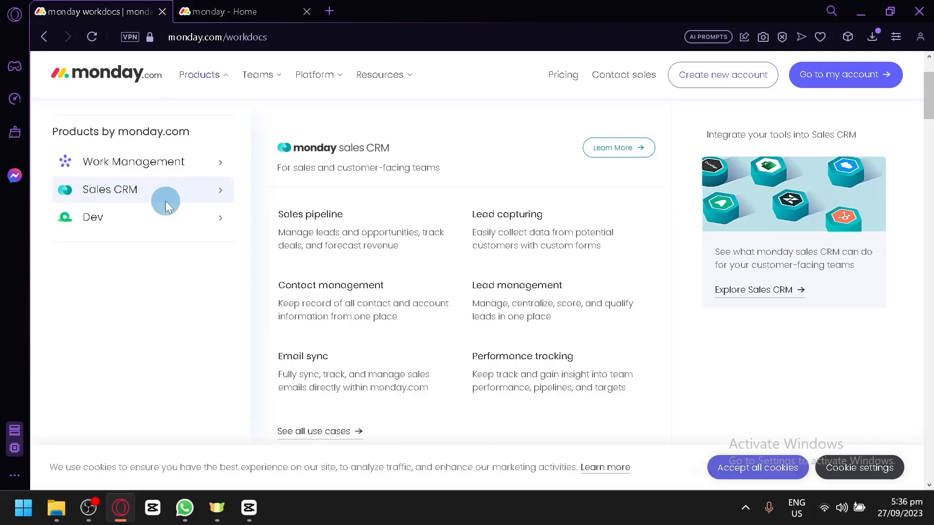
{"action": "mouse_move", "coordinate": [197, 225]}
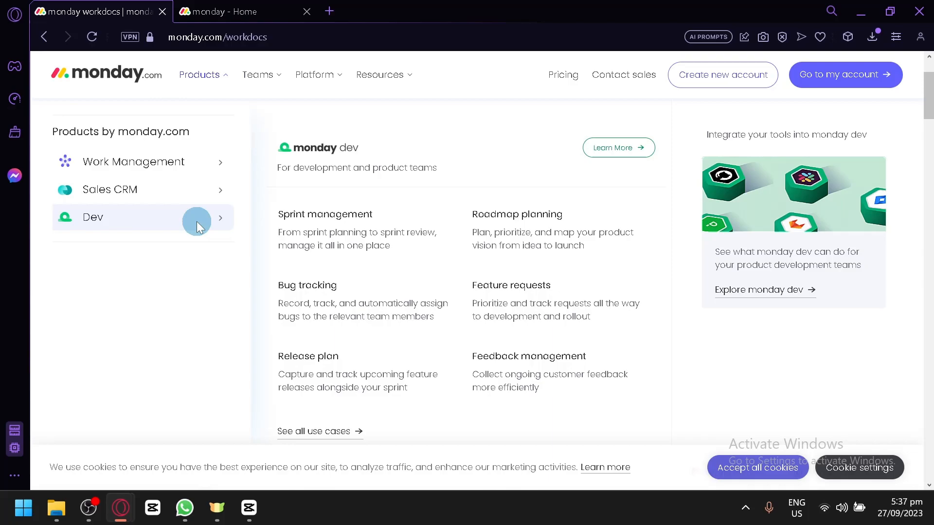
{"action": "mouse_move", "coordinate": [149, 173]}
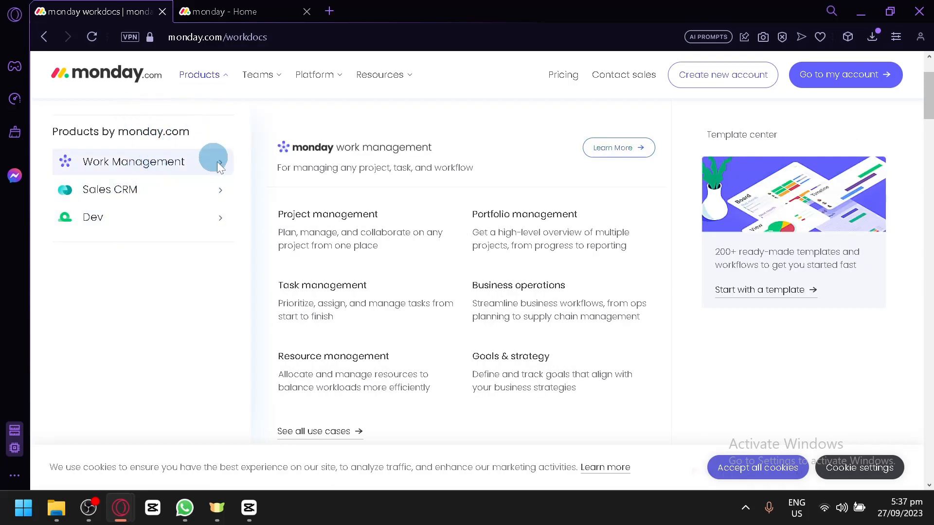
{"action": "mouse_move", "coordinate": [220, 191]}
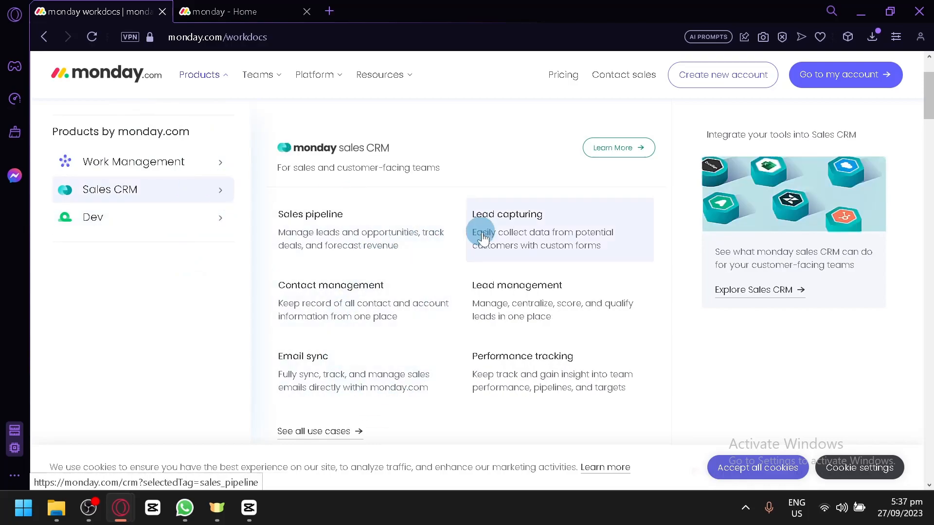
{"action": "mouse_move", "coordinate": [171, 157]}
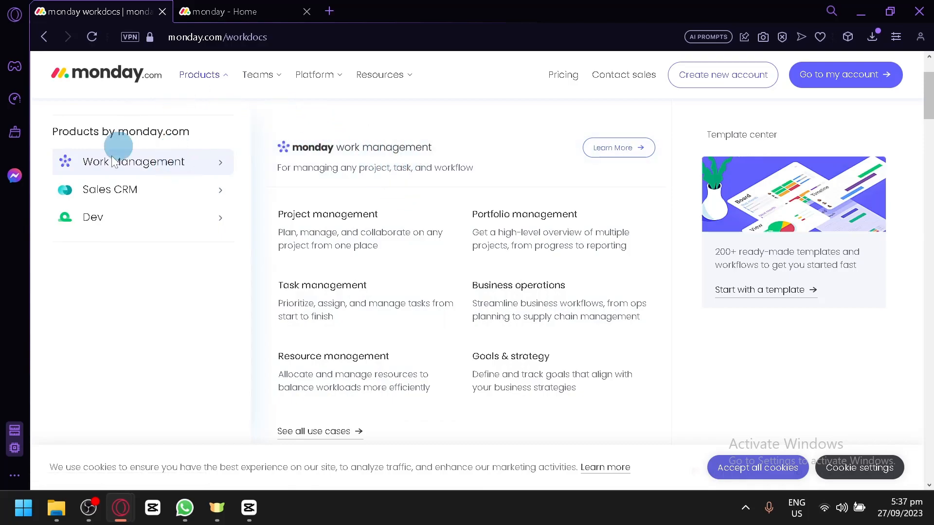
Switch to the monday work management account and look through its installed products and the product store
{"action": "left_click", "coordinate": [237, 6]}
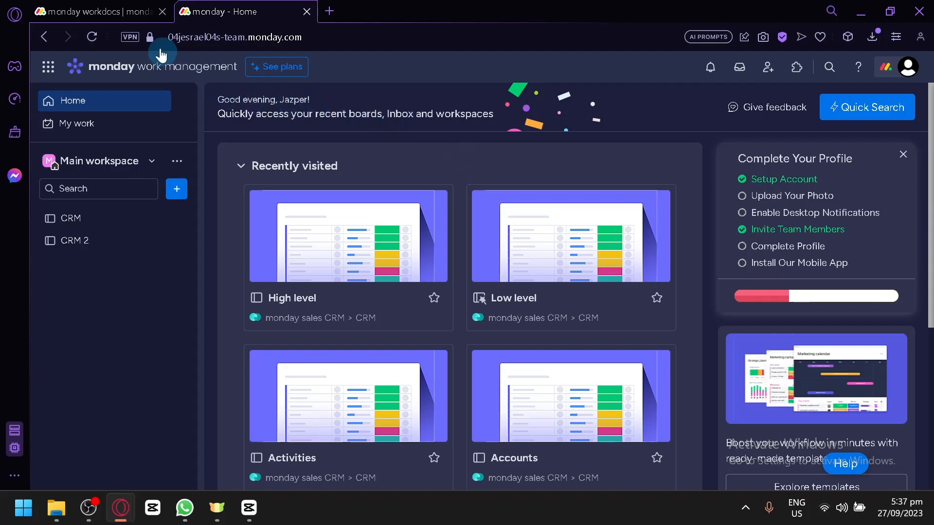
{"action": "left_click", "coordinate": [122, 6]}
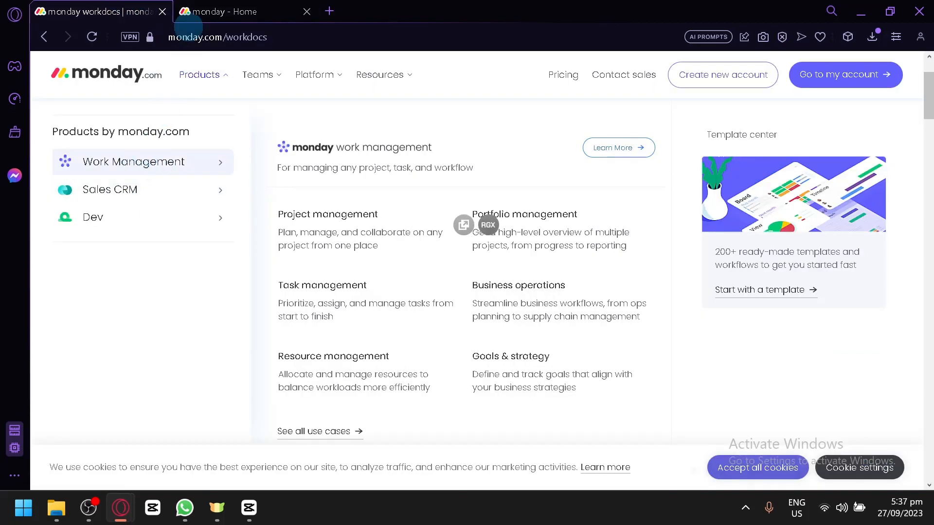
{"action": "left_click", "coordinate": [219, 6]}
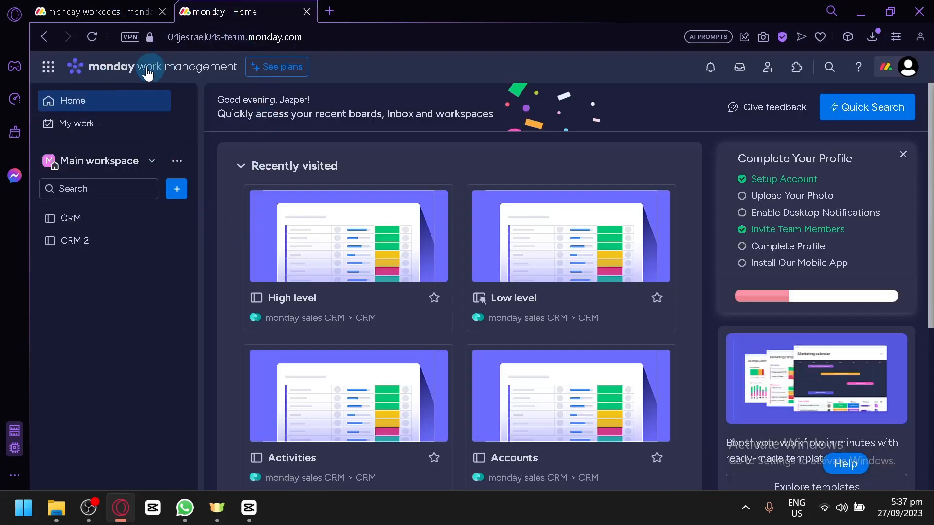
{"action": "left_click", "coordinate": [46, 78]}
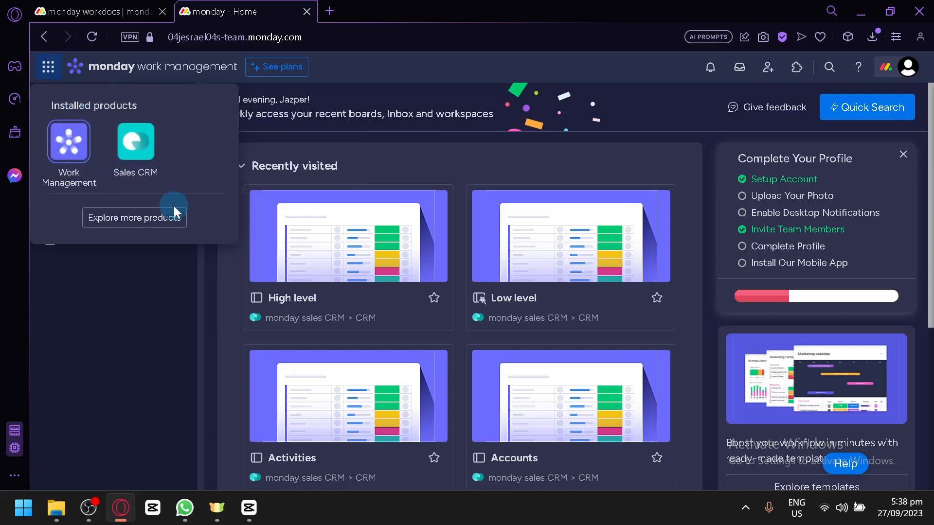
{"action": "left_click", "coordinate": [178, 220]}
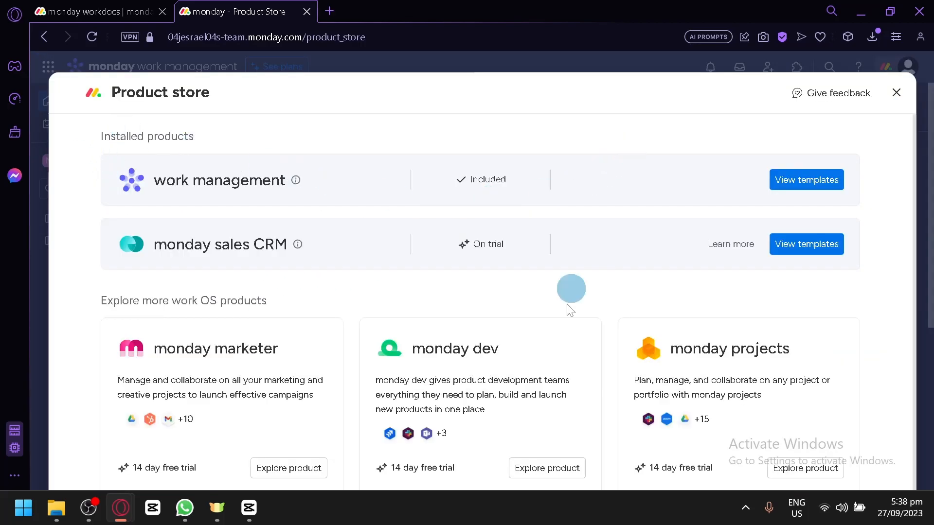
{"action": "scroll", "coordinate": [488, 265], "scroll_direction": "down", "scroll_amount": 2}
{"action": "left_click", "coordinate": [896, 92]}
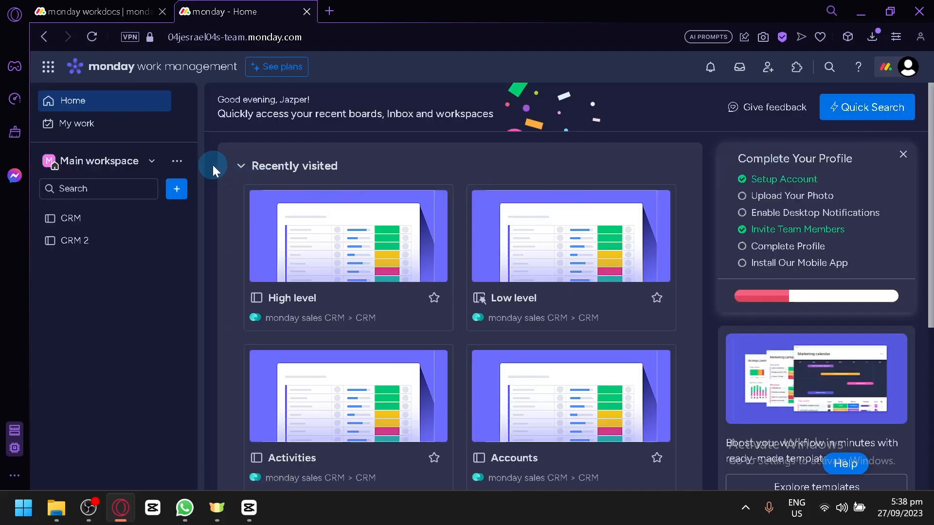
Open the CRM board in the main workspace and review its project groups
{"action": "left_click", "coordinate": [107, 224]}
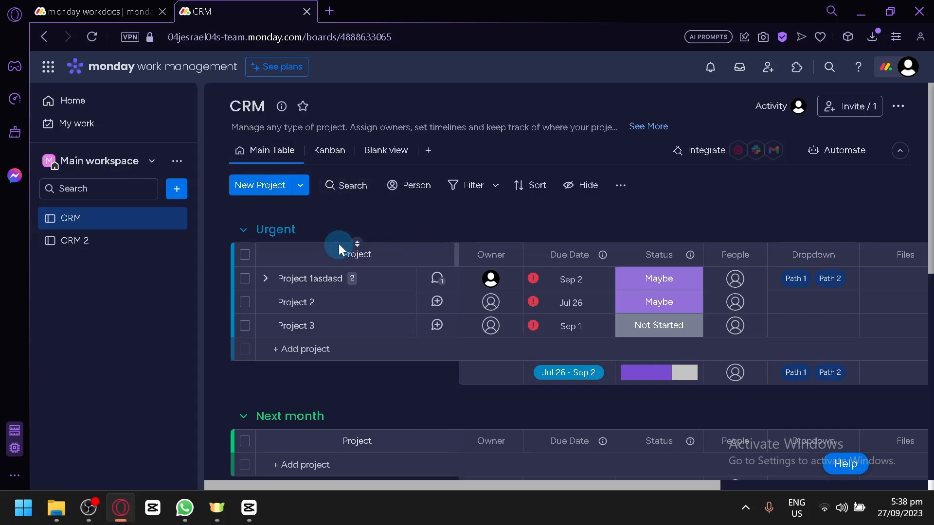
{"action": "scroll", "coordinate": [297, 238], "scroll_direction": "down", "scroll_amount": 3}
{"action": "scroll", "coordinate": [297, 239], "scroll_direction": "up", "scroll_amount": 3}
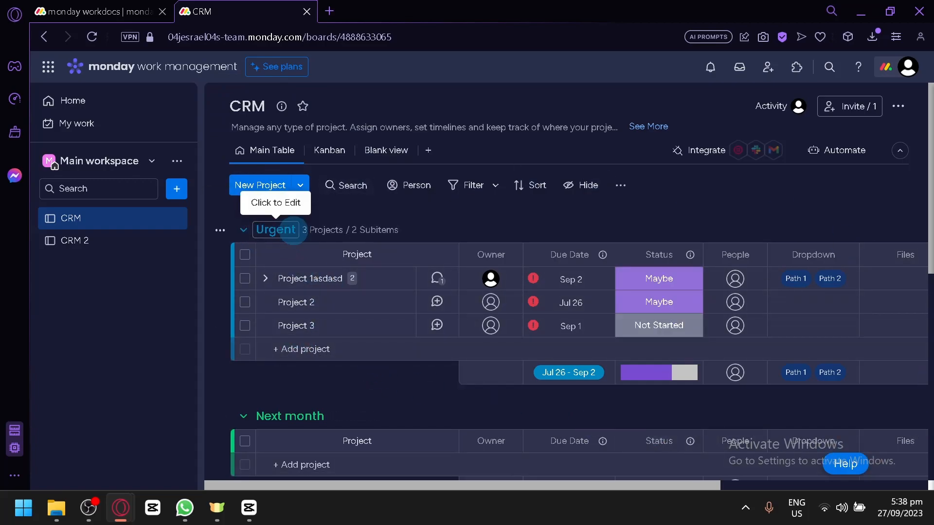
{"action": "scroll", "coordinate": [353, 389], "scroll_direction": "down", "scroll_amount": 5}
{"action": "scroll", "coordinate": [311, 331], "scroll_direction": "down", "scroll_amount": 1}
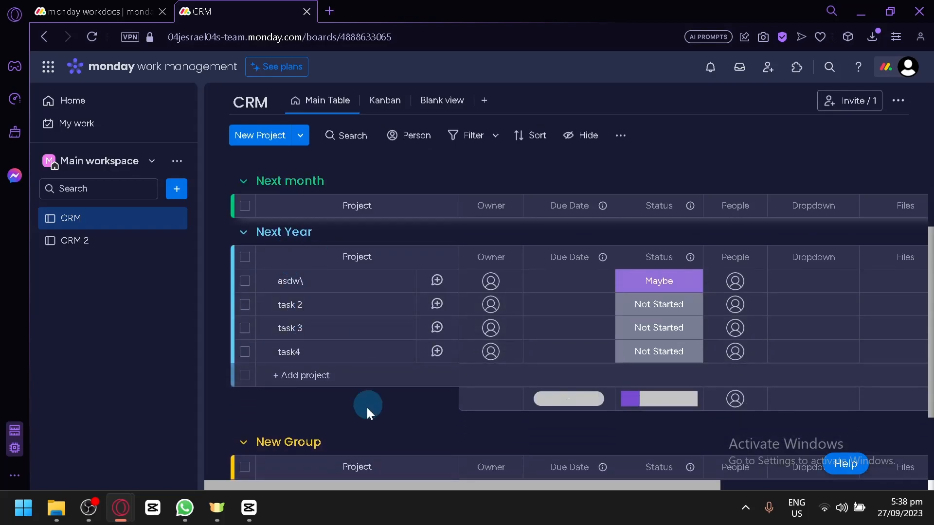
{"action": "scroll", "coordinate": [340, 389], "scroll_direction": "down", "scroll_amount": 3}
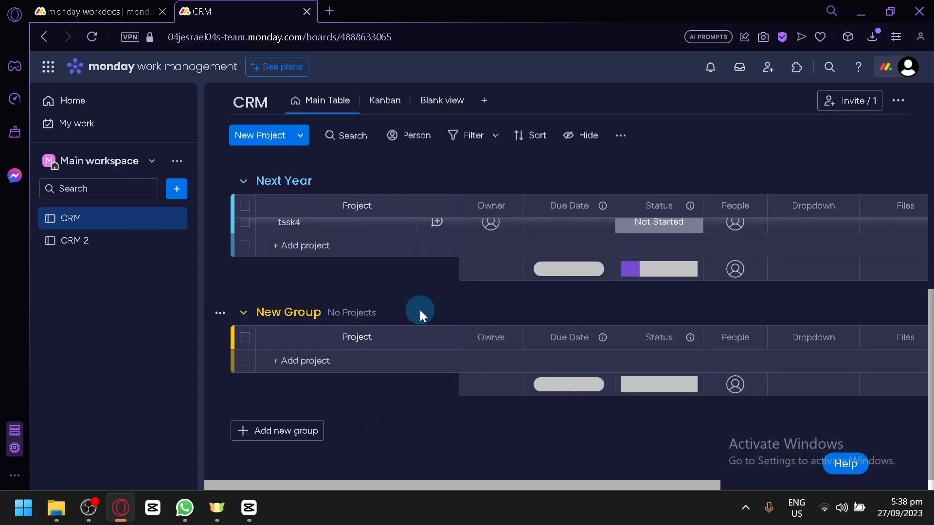
{"action": "scroll", "coordinate": [420, 310], "scroll_direction": "up", "scroll_amount": 10}
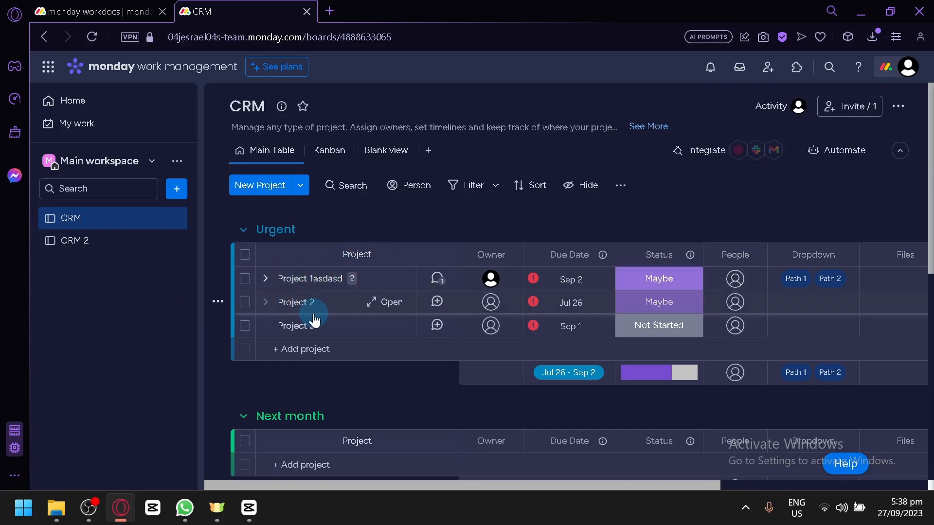
{"action": "left_click", "coordinate": [304, 303]}
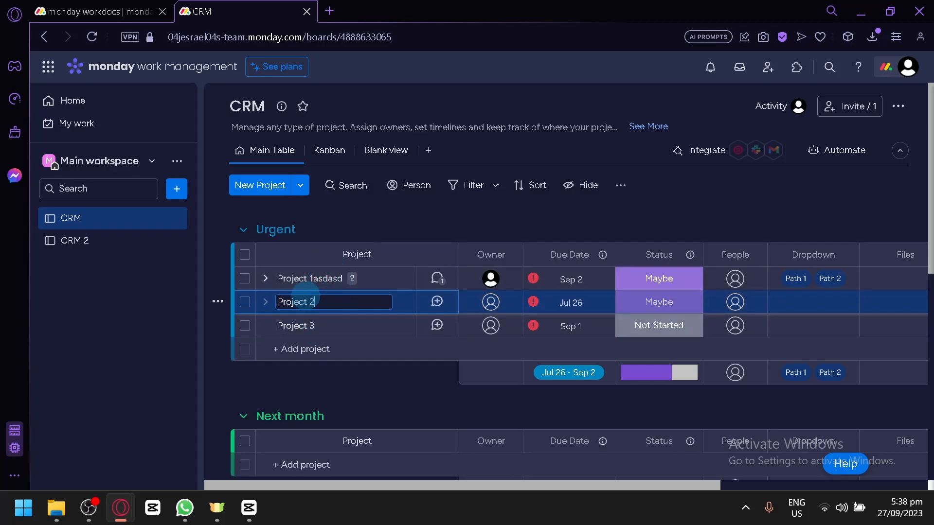
{"action": "left_click", "coordinate": [323, 327]}
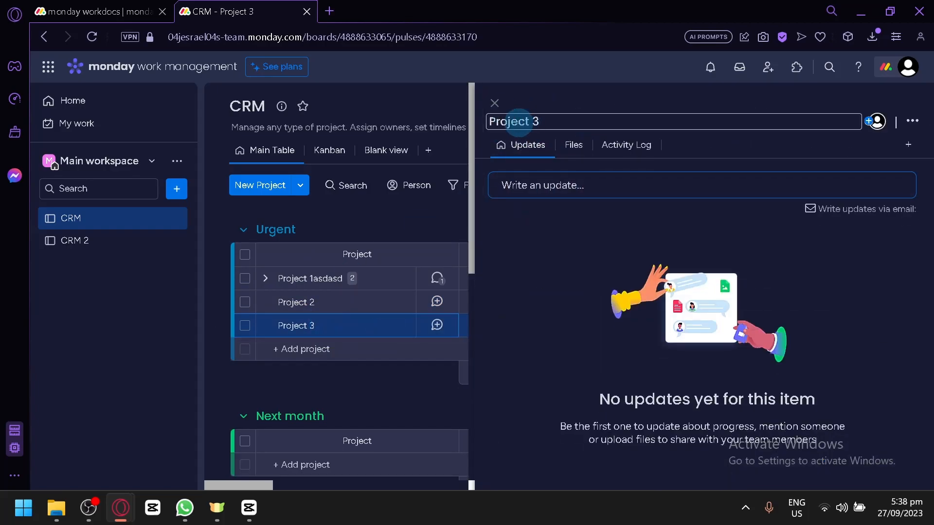
{"action": "left_click", "coordinate": [494, 105]}
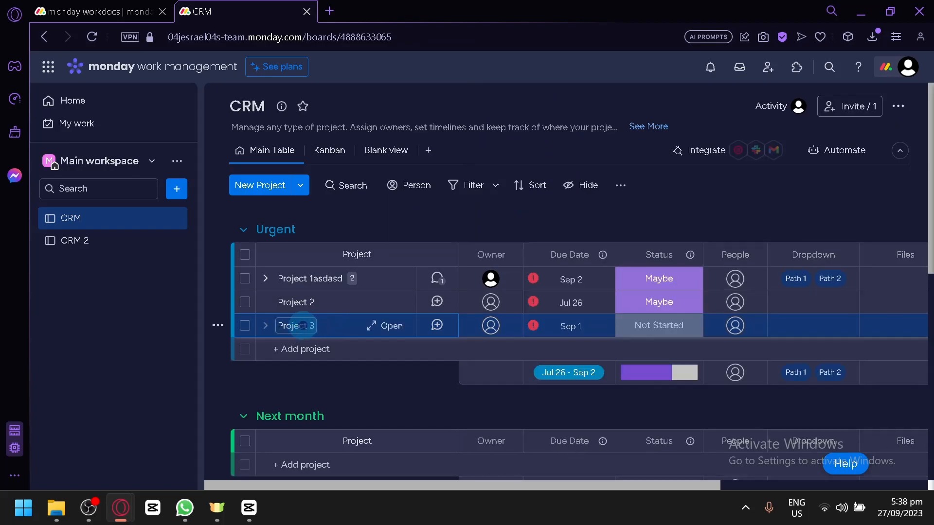
Rename Project 3 in the Urgent group to "Android application project"
{"action": "left_click", "coordinate": [302, 325]}
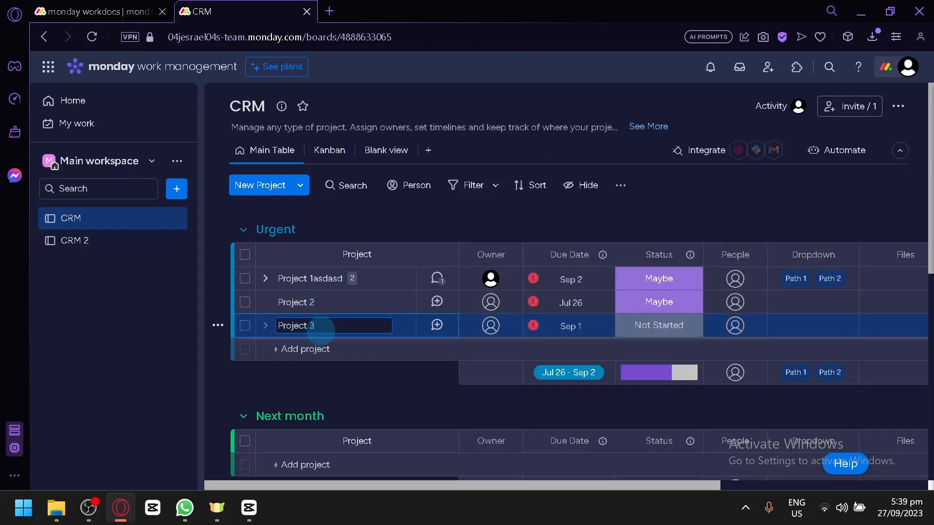
{"action": "key", "text": "BackSpace"}
{"action": "key", "text": "BackSpace"}
{"action": "key", "text": "BackSpace"}
{"action": "key", "text": "BackSpace"}
{"action": "key", "text": "BackSpace"}
{"action": "key", "text": "BackSpace"}
{"action": "key", "text": "BackSpace"}
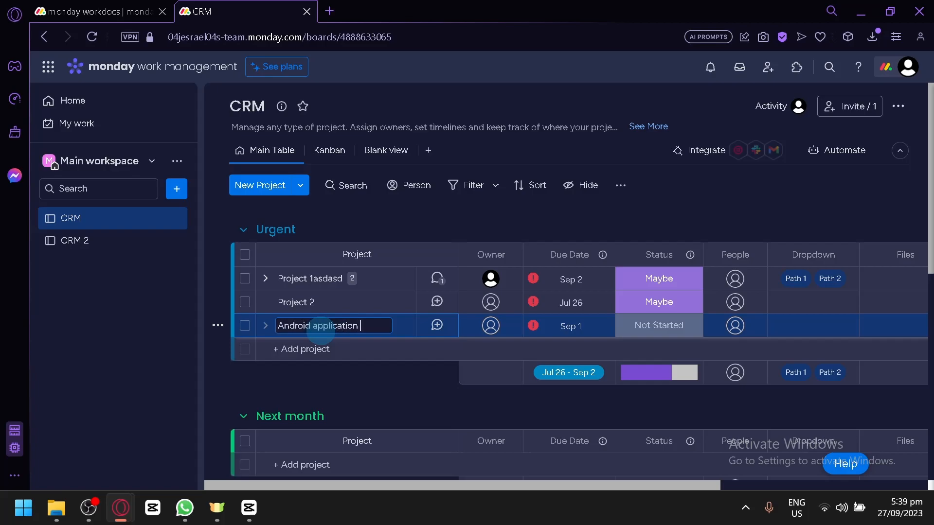
{"action": "type", "text": "Android application project"}
{"action": "key", "text": "Return"}
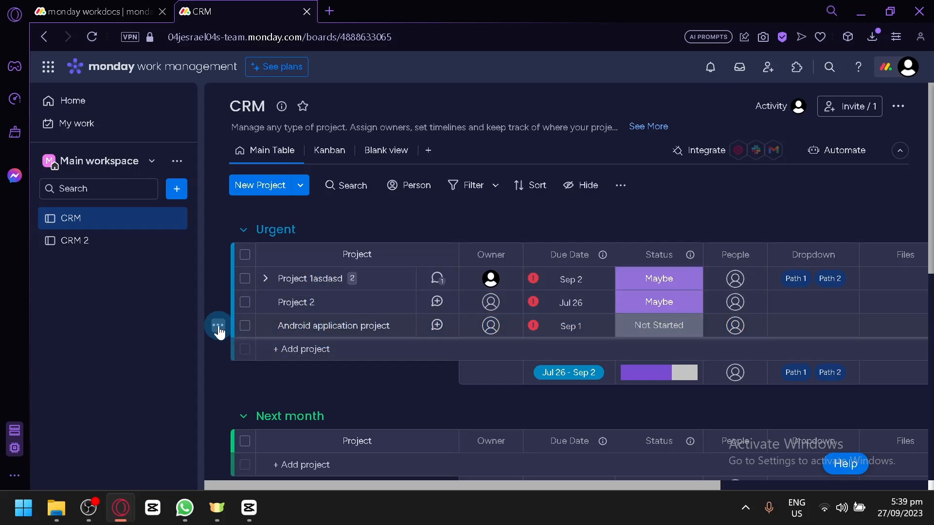
View the actions available for the Android application project, including the duplicate options
{"action": "left_click", "coordinate": [218, 325]}
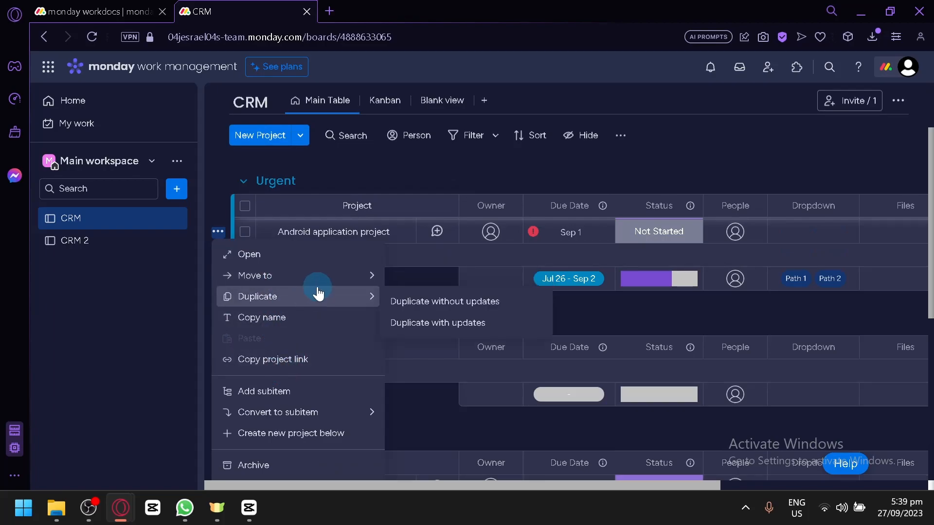
{"action": "left_click", "coordinate": [506, 181]}
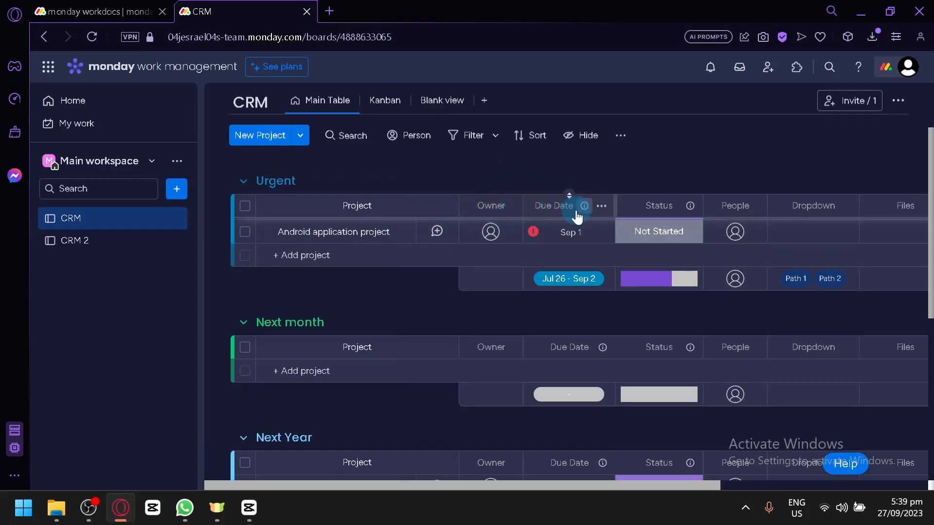
{"action": "scroll", "coordinate": [782, 292], "scroll_direction": "up", "scroll_amount": 2}
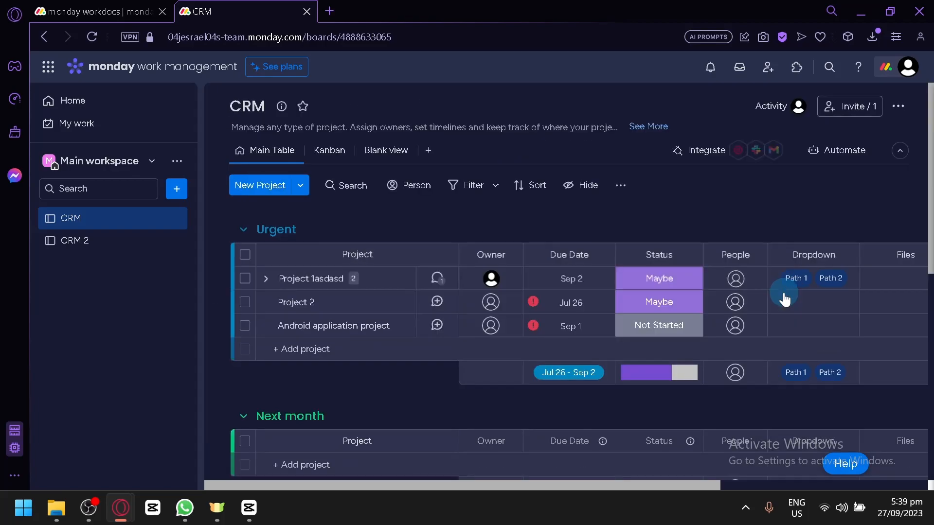
Delete the Text column from the CRM board
{"action": "left_click_drag", "start_coordinate": [696, 486], "coordinate": [917, 480]}
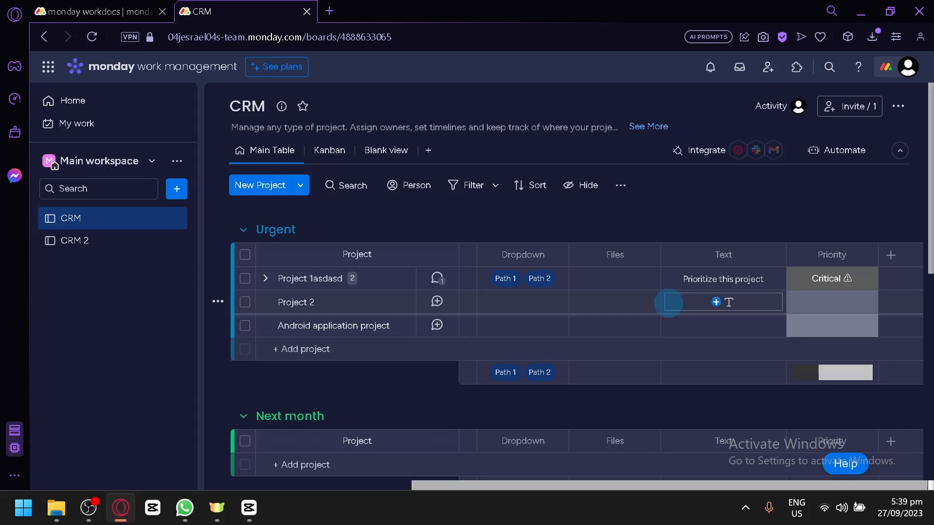
{"action": "left_click", "coordinate": [772, 254]}
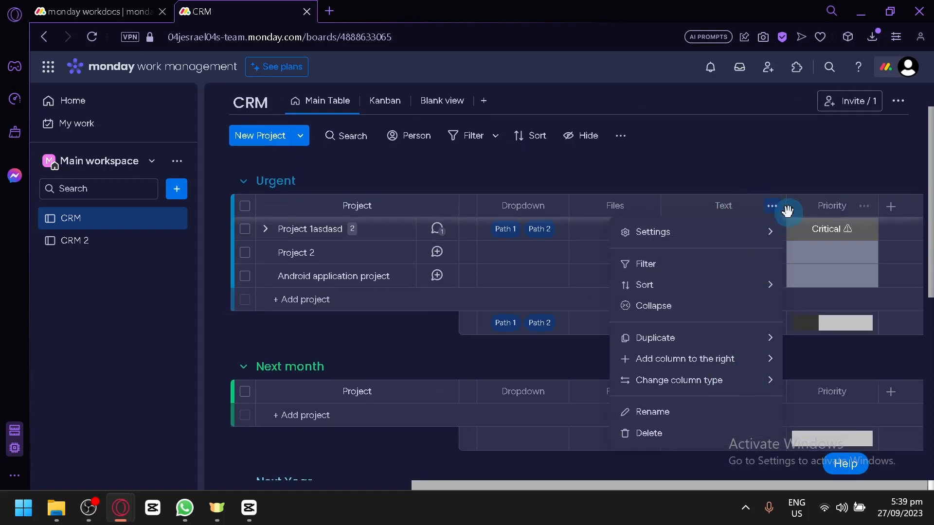
{"action": "left_click", "coordinate": [688, 433]}
{"action": "left_click", "coordinate": [639, 153]}
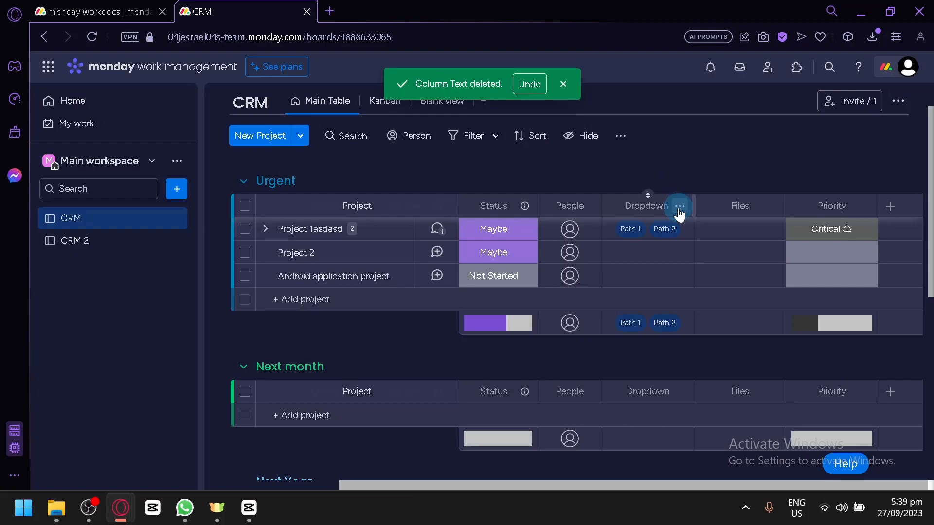
Delete the Dropdown column from the CRM board
{"action": "left_click", "coordinate": [680, 210]}
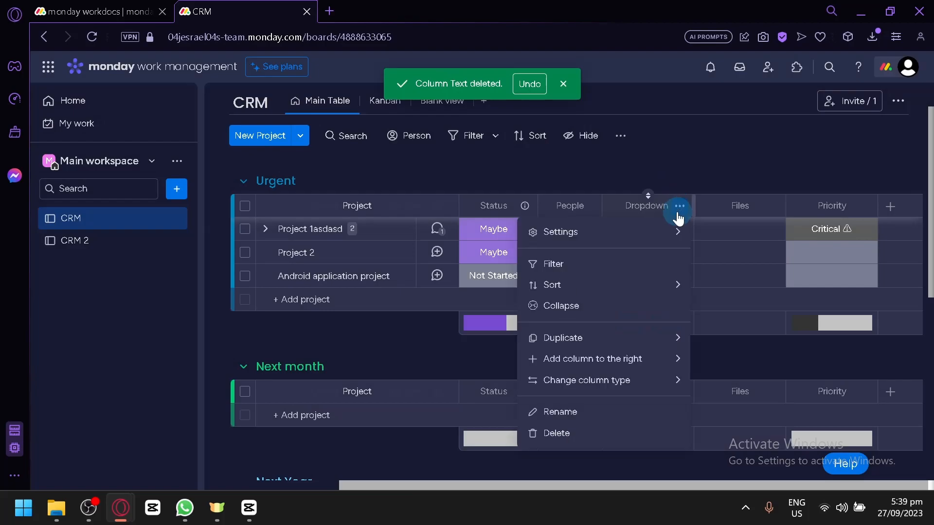
{"action": "left_click", "coordinate": [606, 434]}
{"action": "left_click", "coordinate": [638, 155]}
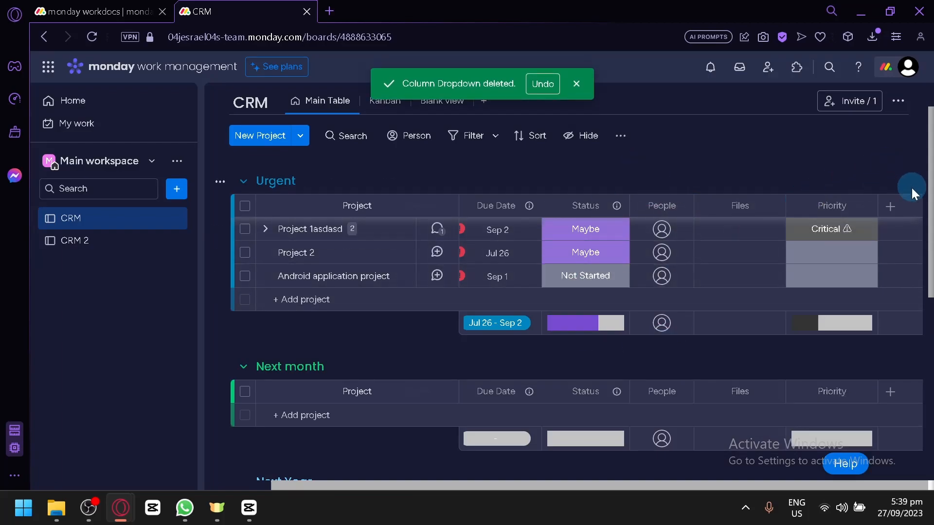
View the column types that can be added to the CRM board
{"action": "left_click", "coordinate": [890, 208]}
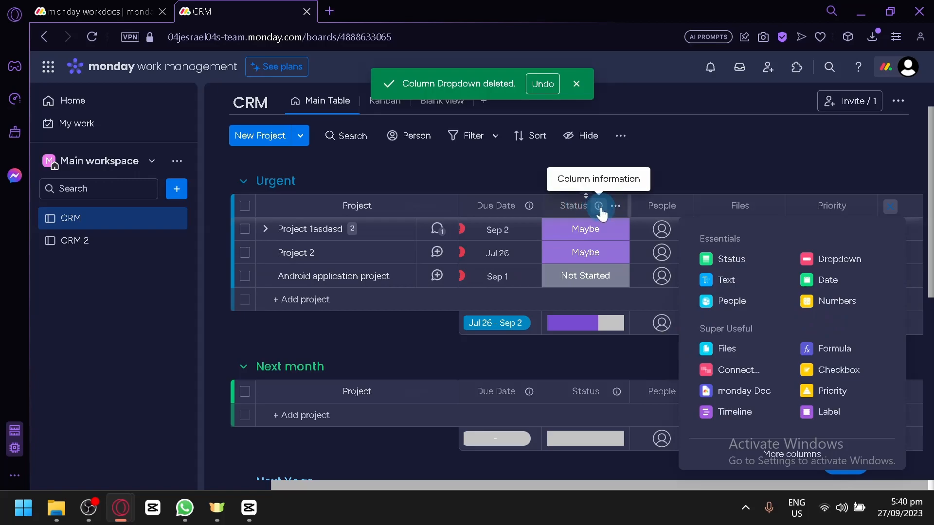
{"action": "left_click", "coordinate": [498, 365]}
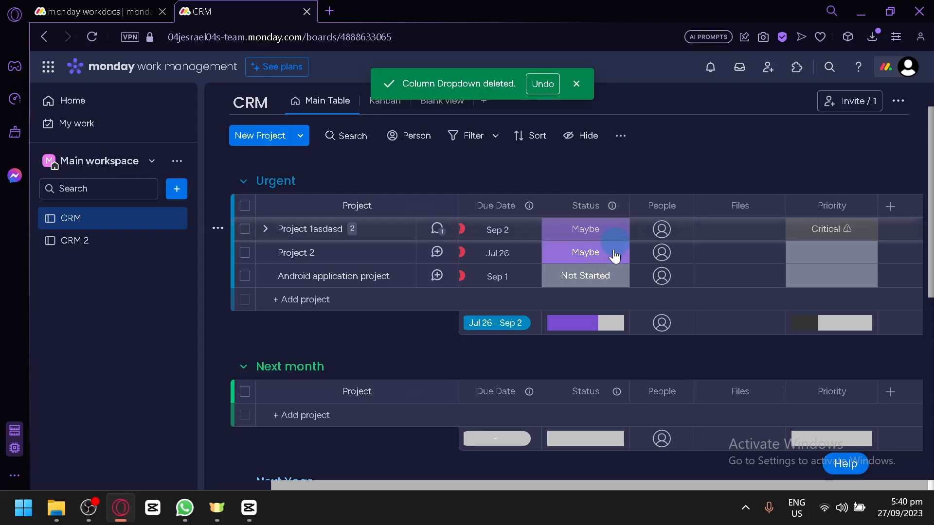
Add a brown status label named "Testing label" and set it as the status of the Android application project
{"action": "left_click", "coordinate": [581, 279]}
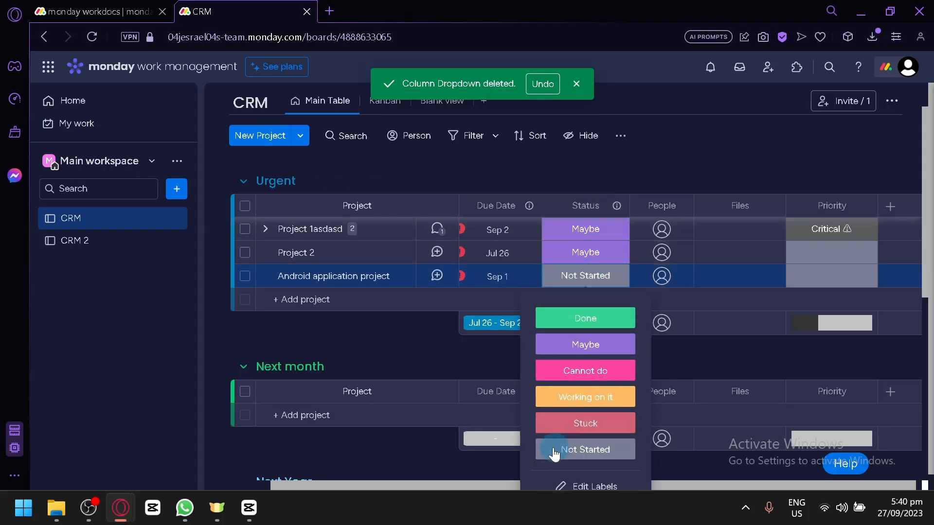
{"action": "scroll", "coordinate": [591, 393], "scroll_direction": "down", "scroll_amount": 1}
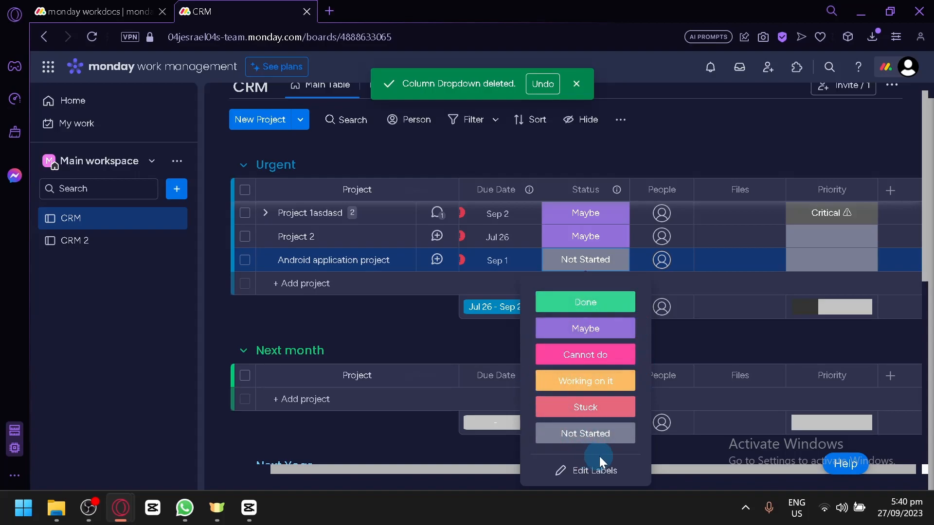
{"action": "left_click", "coordinate": [608, 476]}
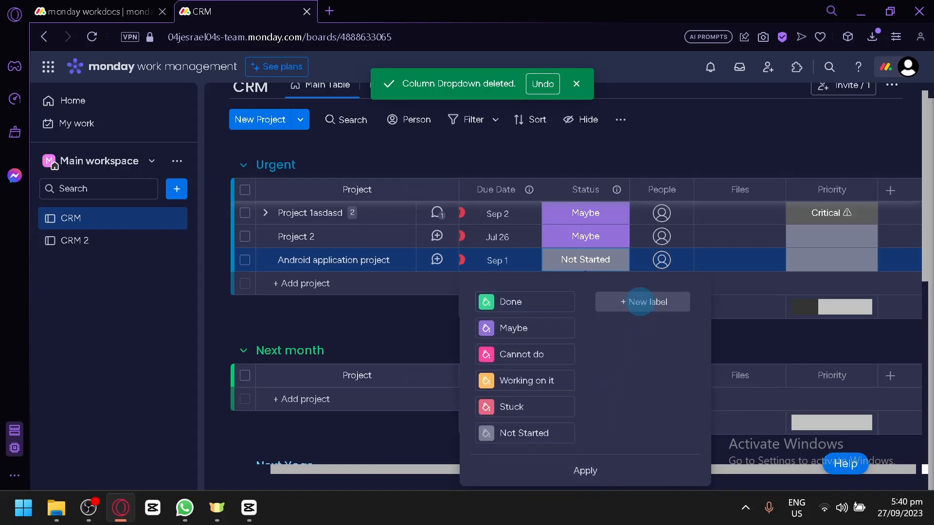
{"action": "left_click", "coordinate": [639, 301]}
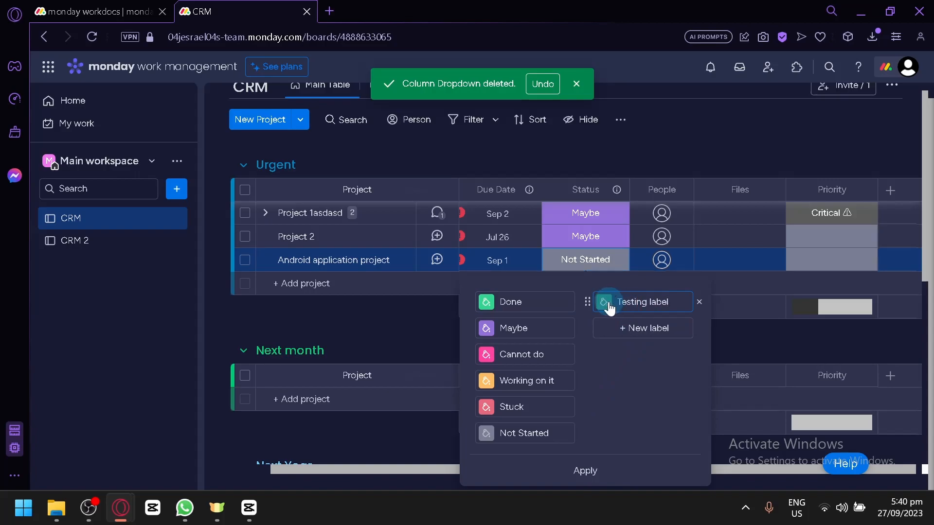
{"action": "left_click", "coordinate": [609, 306]}
{"action": "left_click", "coordinate": [607, 254]}
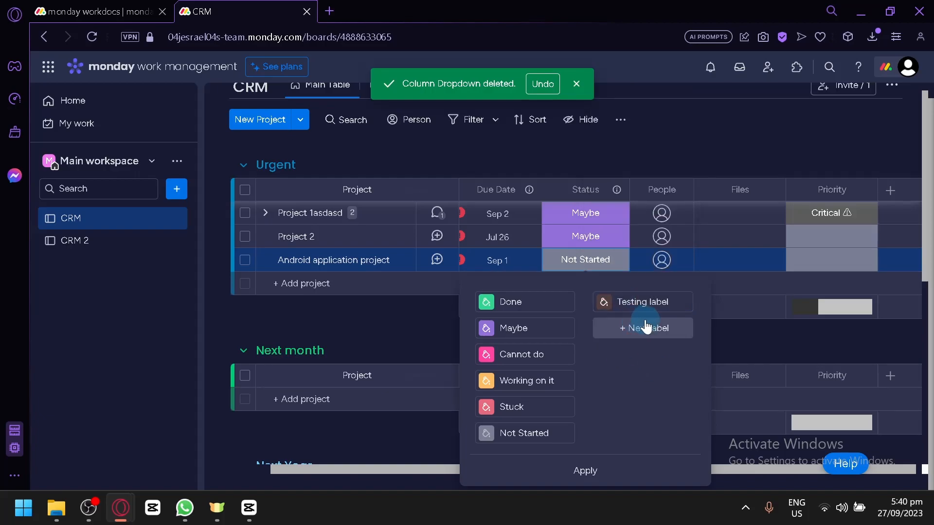
{"action": "left_click", "coordinate": [596, 476]}
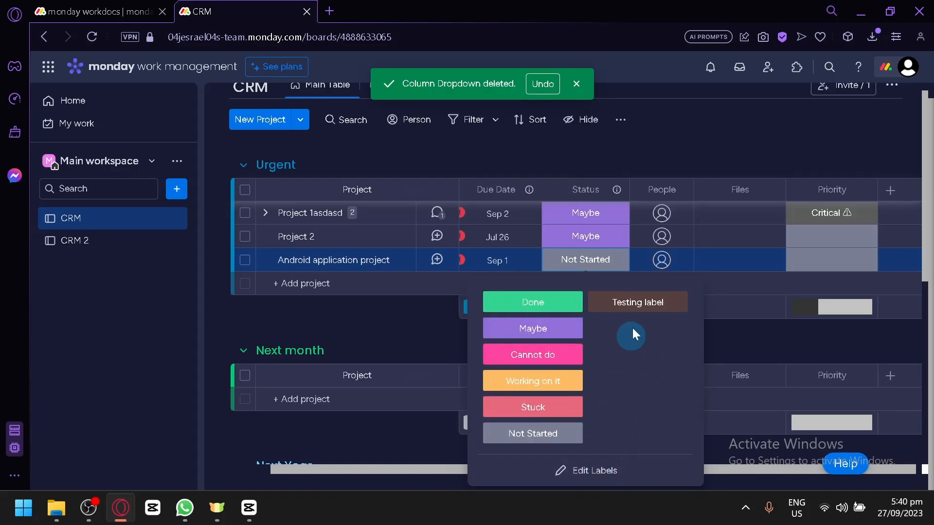
{"action": "left_click", "coordinate": [623, 304]}
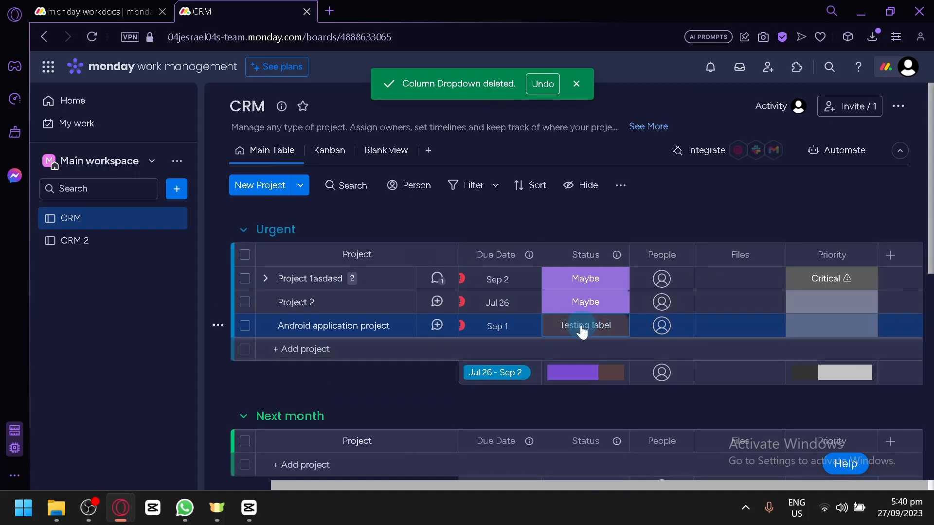
Examine the Urgent group's status summary and the projects in the Next month, Next Year and New Group sections
{"action": "scroll", "coordinate": [600, 374], "scroll_direction": "up", "scroll_amount": 5}
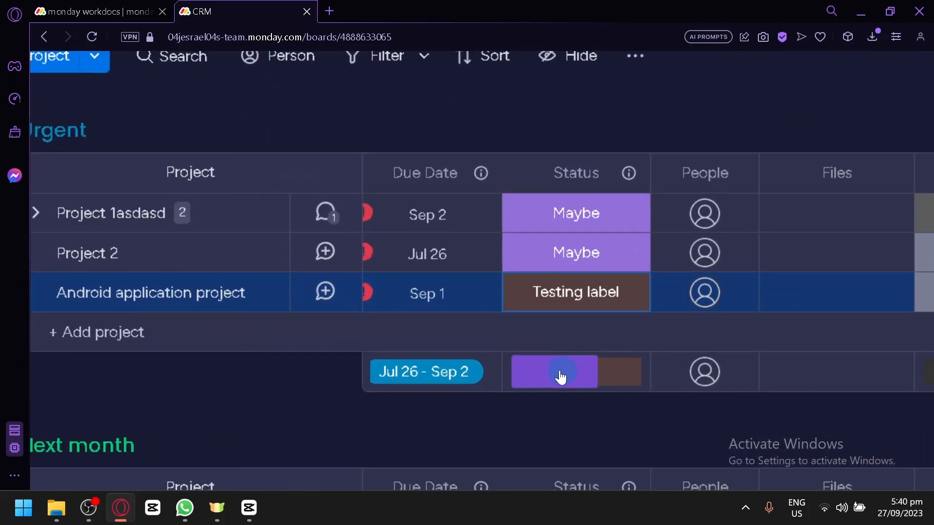
{"action": "mouse_move", "coordinate": [589, 380]}
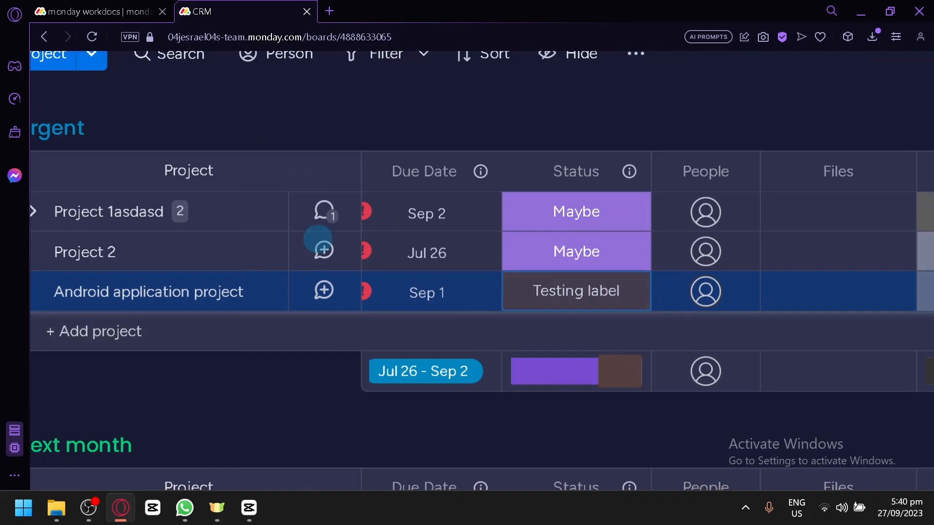
{"action": "scroll", "coordinate": [284, 397], "scroll_direction": "down", "scroll_amount": 2}
{"action": "scroll", "coordinate": [258, 380], "scroll_direction": "down", "scroll_amount": 3}
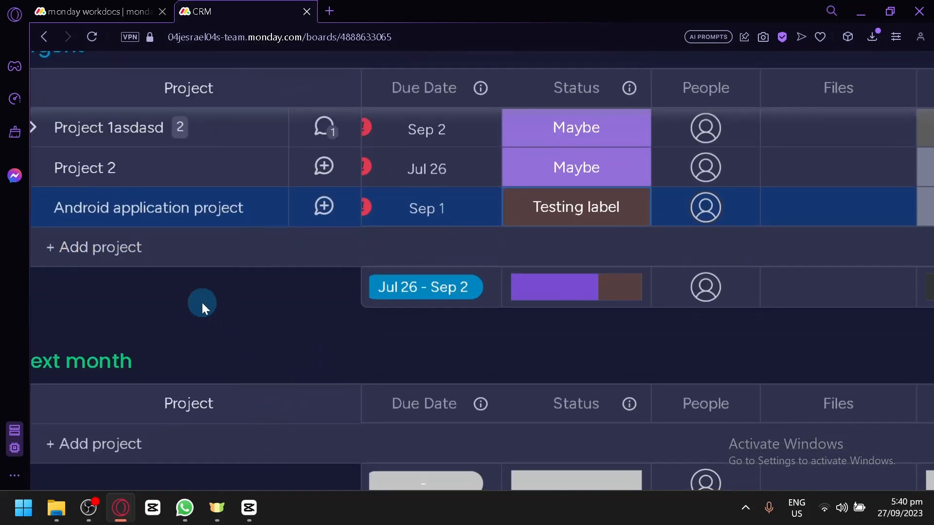
{"action": "scroll", "coordinate": [202, 302], "scroll_direction": "down", "scroll_amount": 2}
{"action": "scroll", "coordinate": [201, 303], "scroll_direction": "down", "scroll_amount": 2}
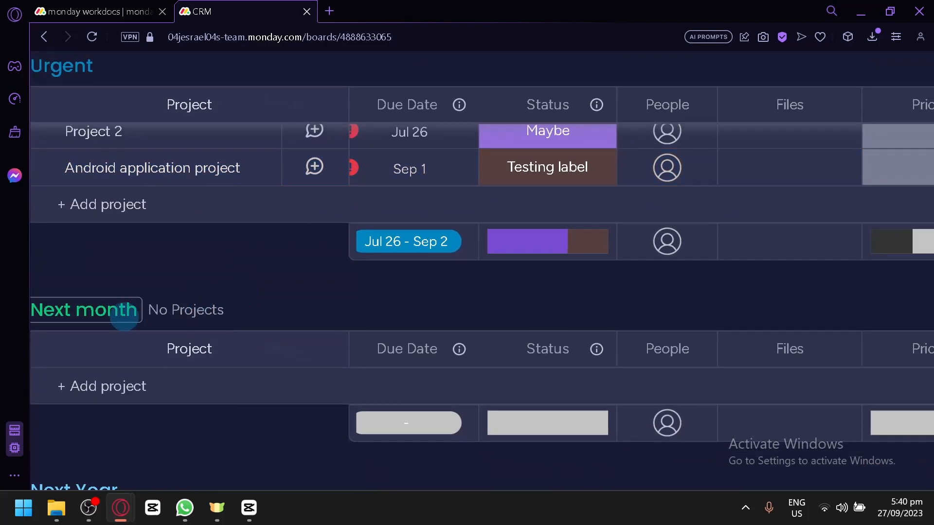
{"action": "scroll", "coordinate": [154, 314], "scroll_direction": "left", "scroll_amount": 3}
{"action": "scroll", "coordinate": [267, 281], "scroll_direction": "down", "scroll_amount": 2}
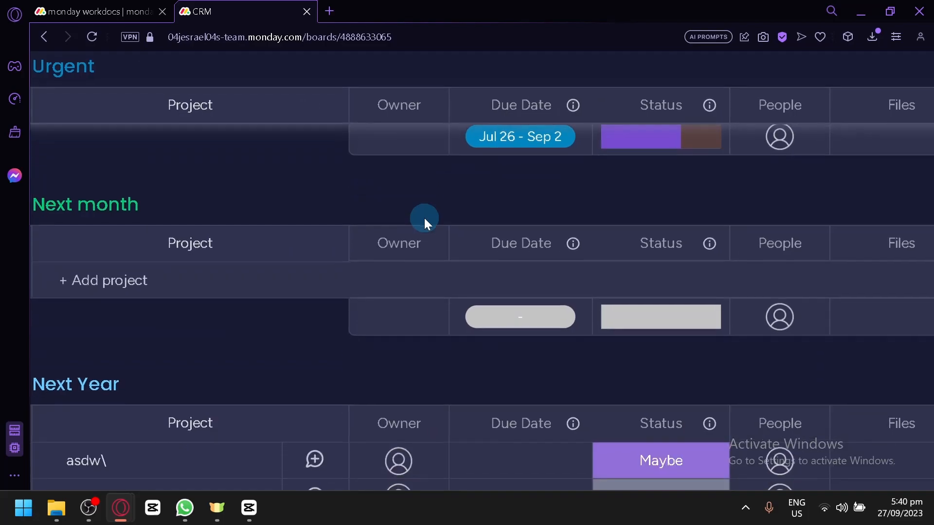
{"action": "scroll", "coordinate": [278, 237], "scroll_direction": "up", "scroll_amount": 2}
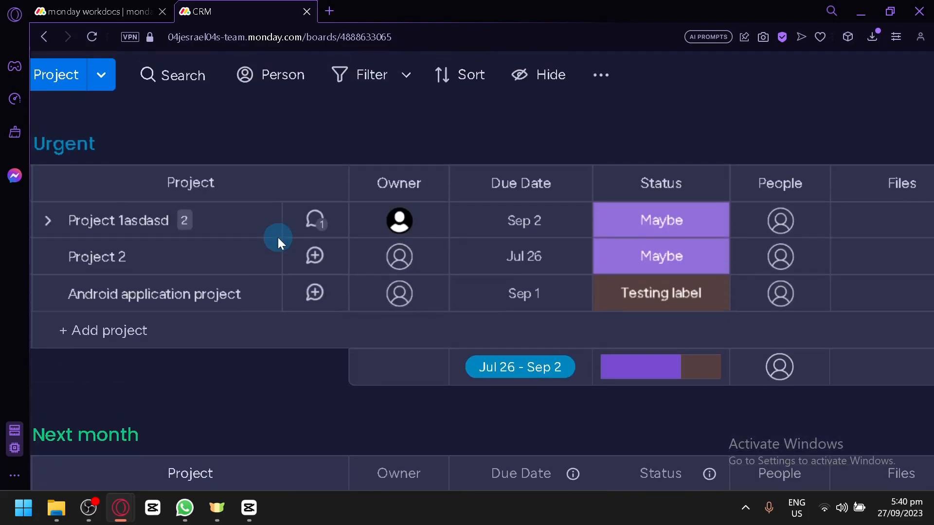
{"action": "scroll", "coordinate": [279, 237], "scroll_direction": "down", "scroll_amount": 2}
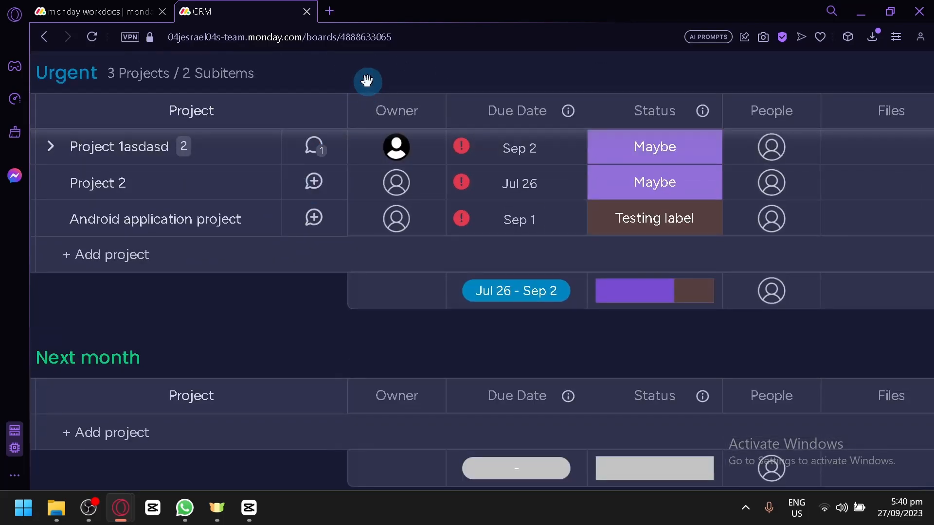
{"action": "scroll", "coordinate": [367, 82], "scroll_direction": "down", "scroll_amount": 1}
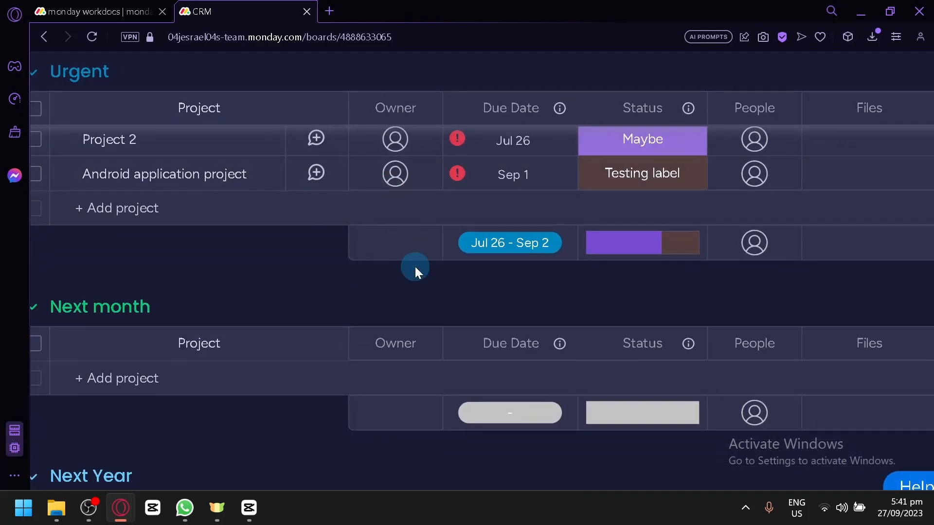
{"action": "scroll", "coordinate": [415, 267], "scroll_direction": "down", "scroll_amount": 1}
{"action": "scroll", "coordinate": [415, 266], "scroll_direction": "down", "scroll_amount": 3}
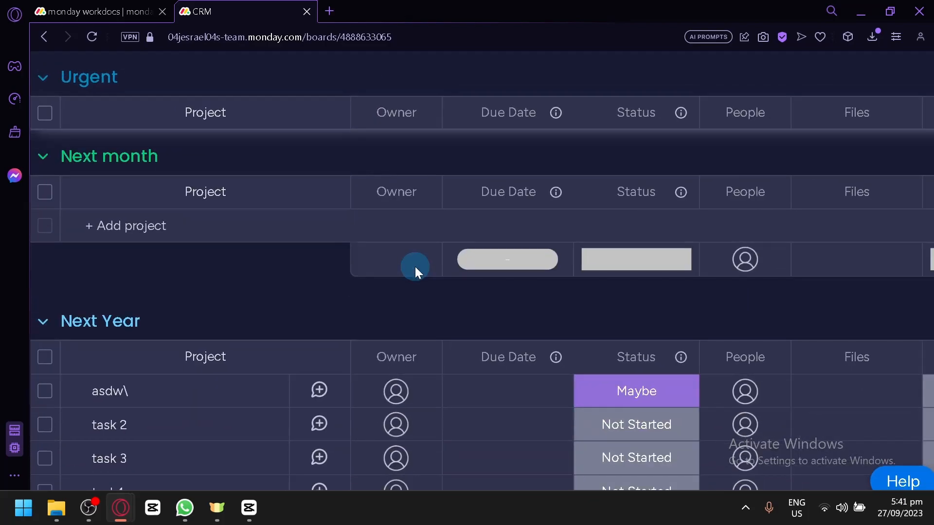
{"action": "scroll", "coordinate": [288, 196], "scroll_direction": "down", "scroll_amount": 2}
{"action": "scroll", "coordinate": [287, 195], "scroll_direction": "down", "scroll_amount": 3}
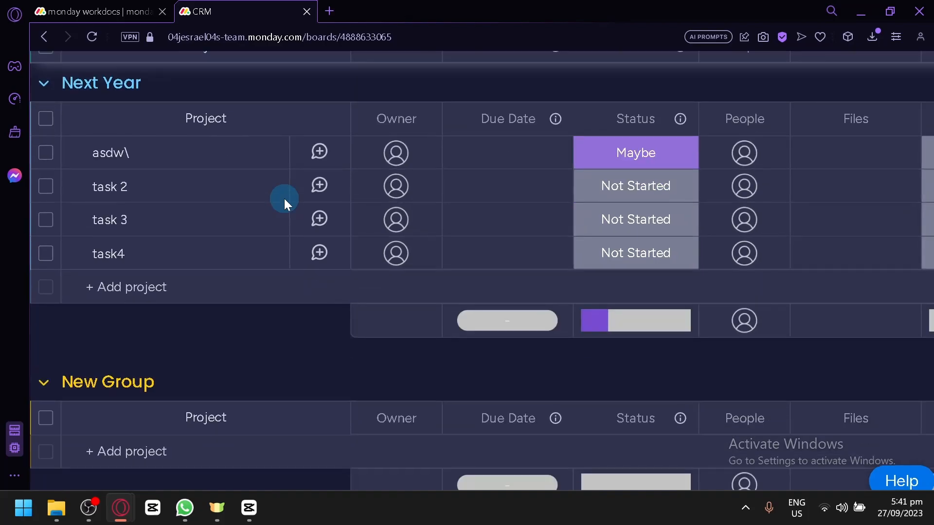
{"action": "scroll", "coordinate": [283, 198], "scroll_direction": "up", "scroll_amount": 8}
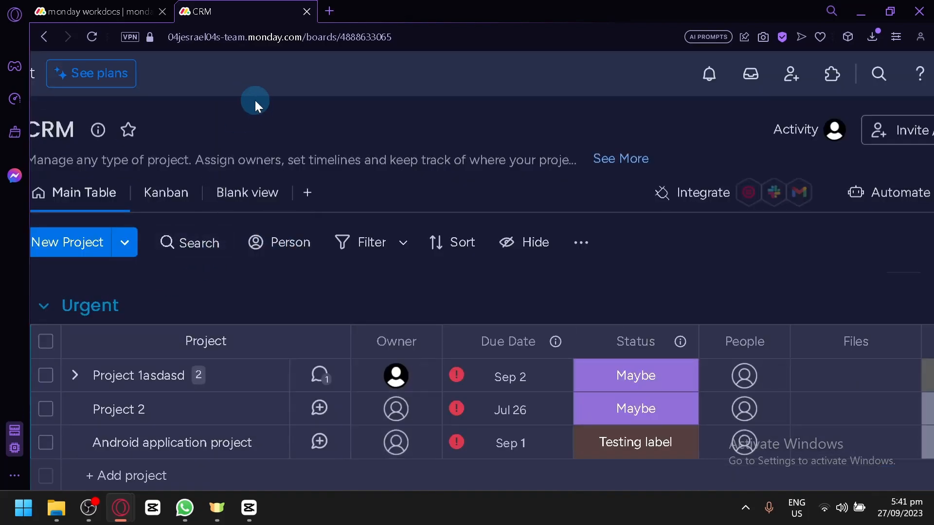
{"action": "scroll", "coordinate": [254, 102], "scroll_direction": "down", "scroll_amount": 2}
{"action": "scroll", "coordinate": [274, 97], "scroll_direction": "down", "scroll_amount": 2}
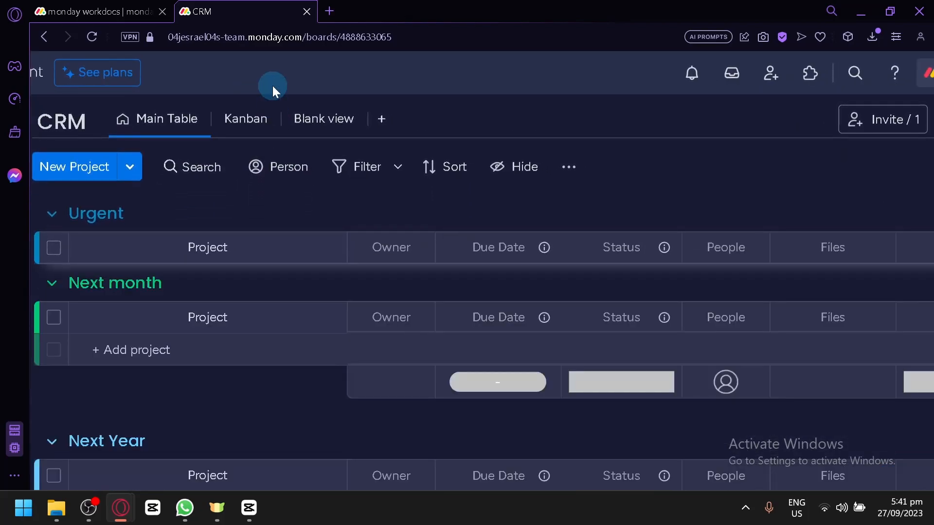
{"action": "scroll", "coordinate": [269, 74], "scroll_direction": "down", "scroll_amount": 3}
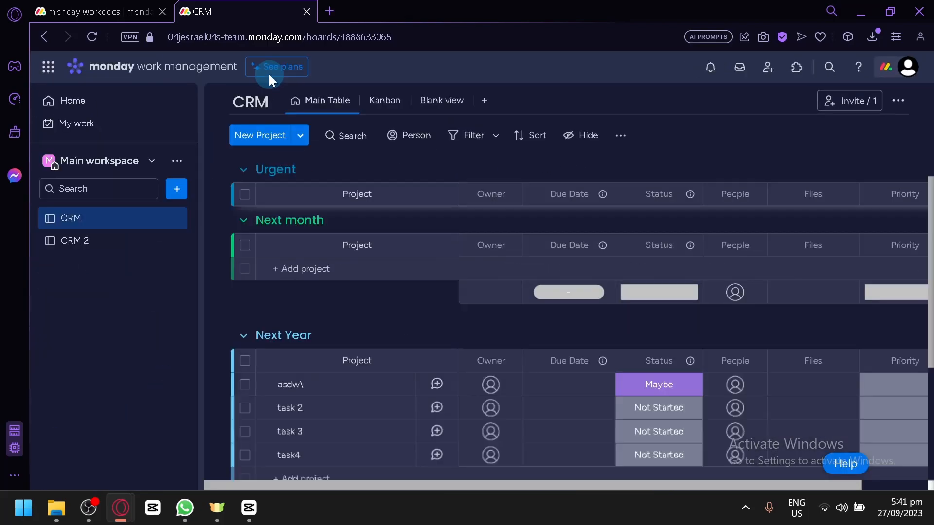
Rename the Urgent group to "Client number 1"
{"action": "left_click", "coordinate": [270, 171]}
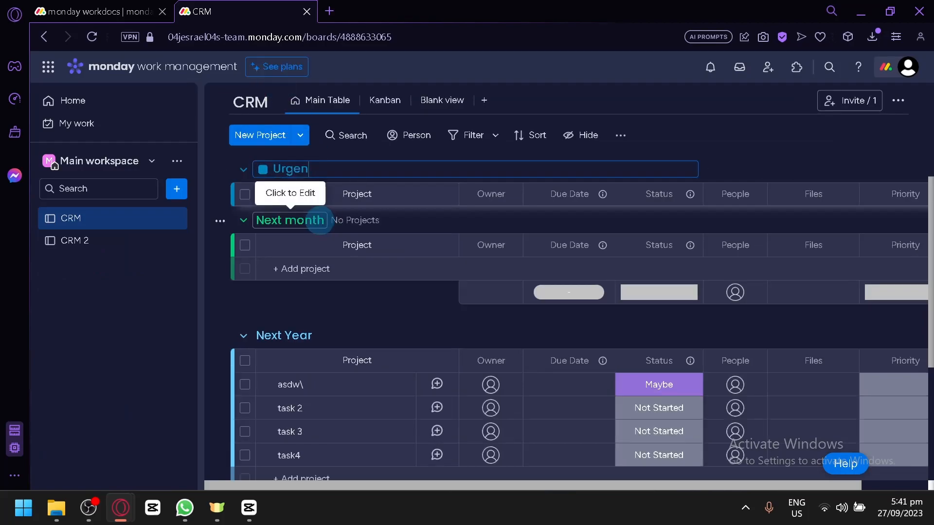
{"action": "type", "text": "Client number 1"}
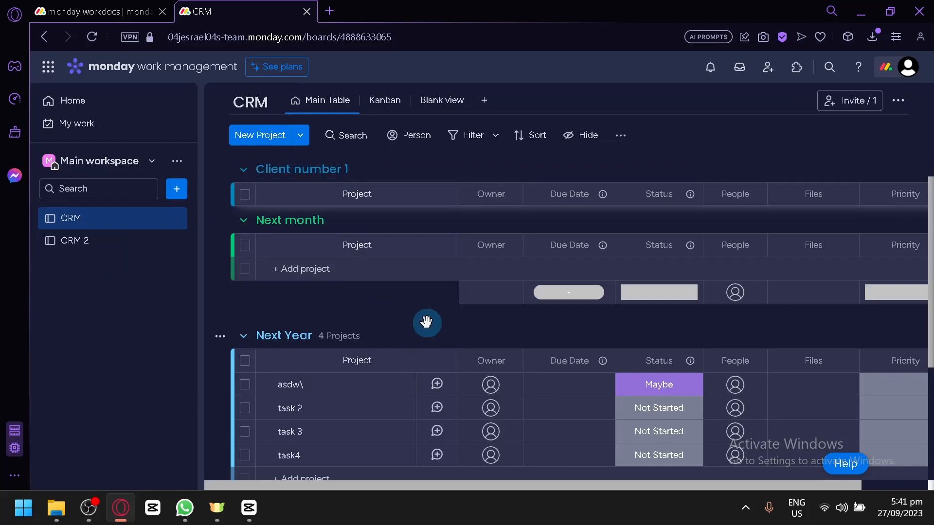
{"action": "scroll", "coordinate": [425, 319], "scroll_direction": "up", "scroll_amount": 5}
{"action": "scroll", "coordinate": [394, 315], "scroll_direction": "down", "scroll_amount": 3}
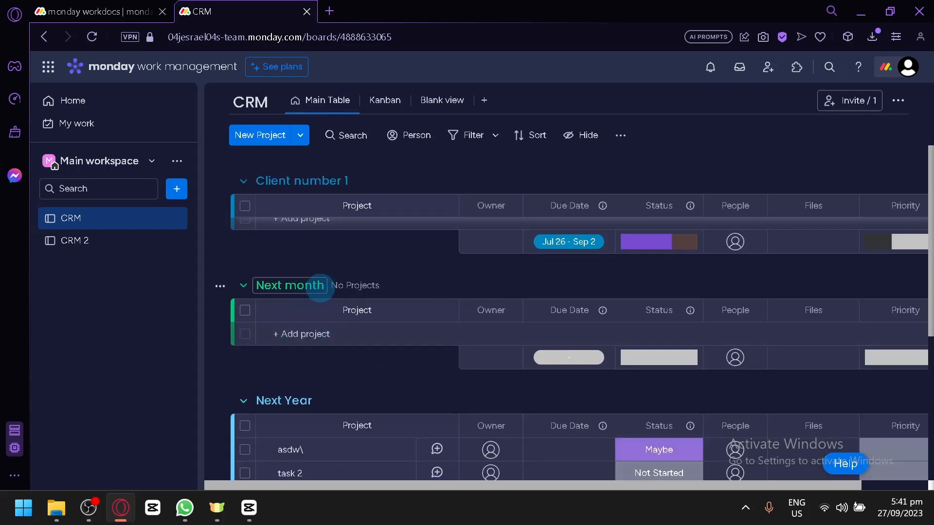
{"action": "left_click", "coordinate": [322, 286]}
{"action": "scroll", "coordinate": [321, 197], "scroll_direction": "up", "scroll_amount": 3}
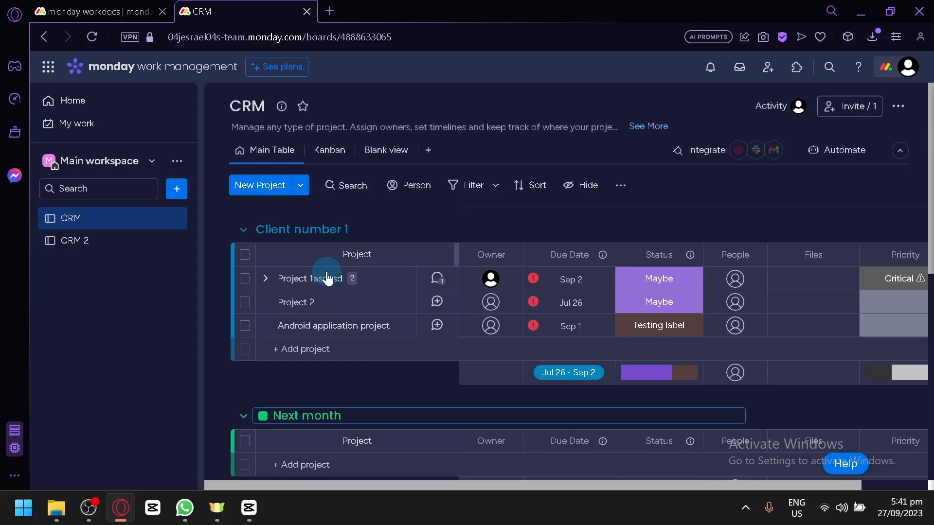
Rename the first group on the CRM board to "This month"
{"action": "left_click", "coordinate": [318, 232]}
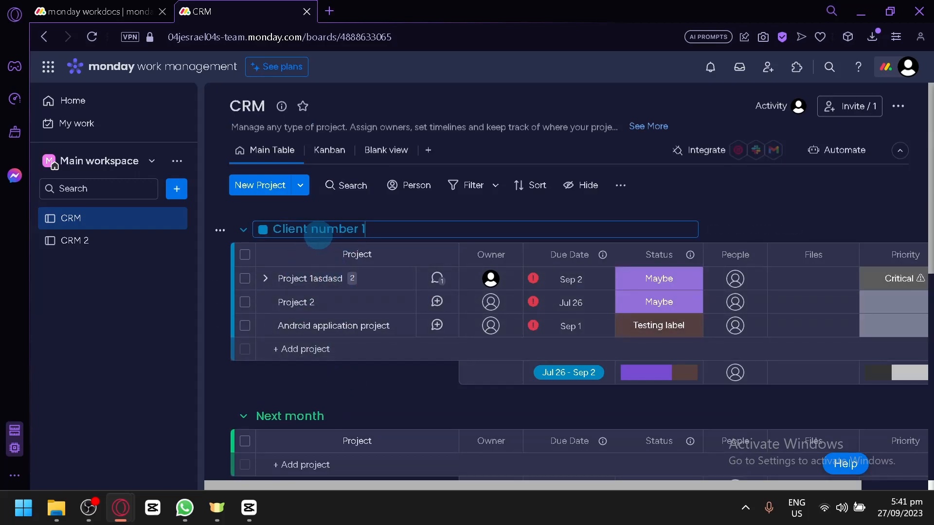
{"action": "type", "text": "M"}
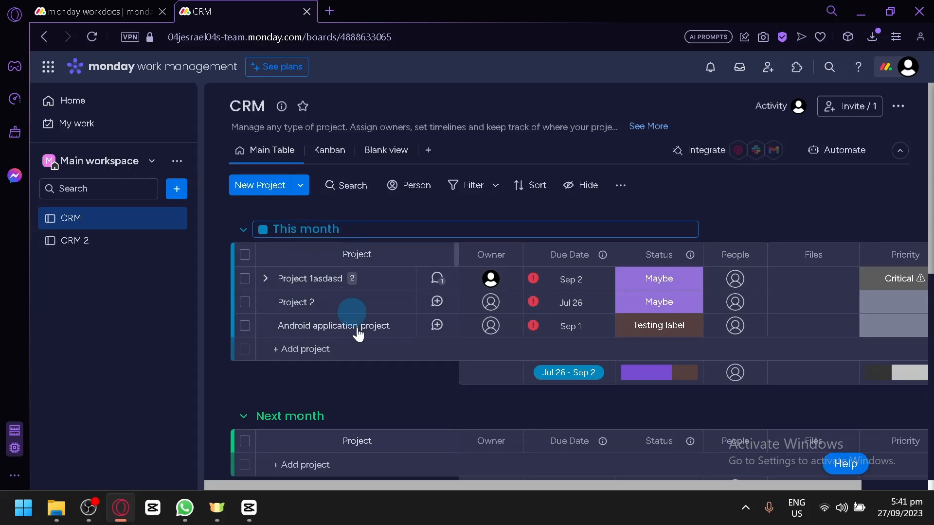
{"action": "left_click", "coordinate": [389, 383]}
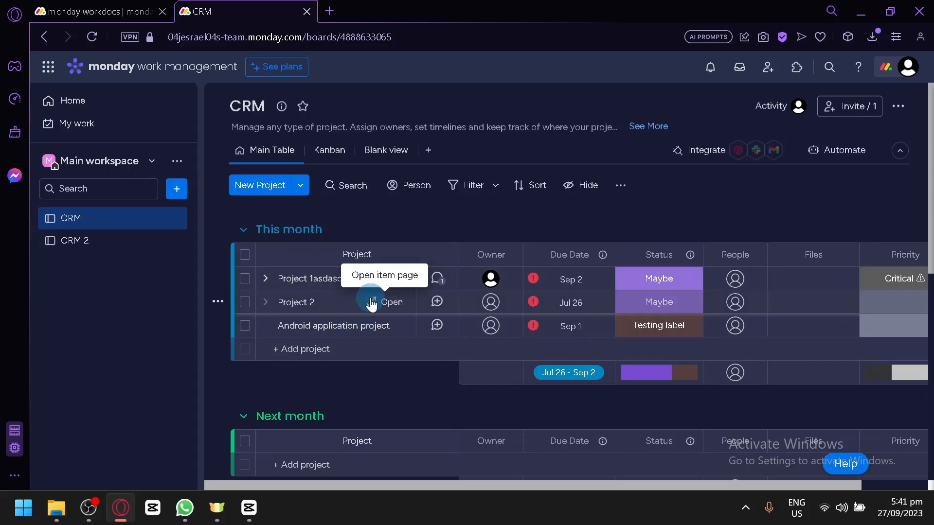
Add another group to the CRM board
{"action": "scroll", "coordinate": [230, 358], "scroll_direction": "down", "scroll_amount": 3}
{"action": "scroll", "coordinate": [331, 334], "scroll_direction": "down", "scroll_amount": 2}
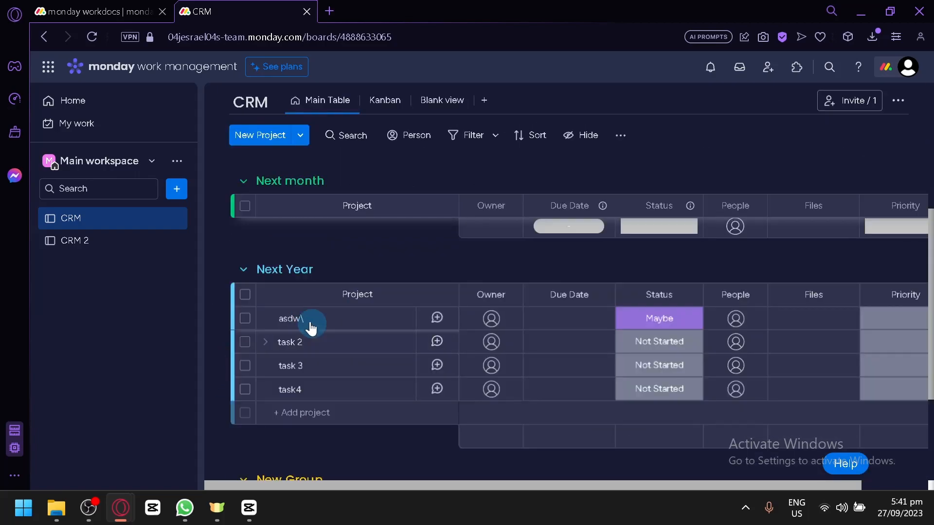
{"action": "scroll", "coordinate": [319, 329], "scroll_direction": "down", "scroll_amount": 3}
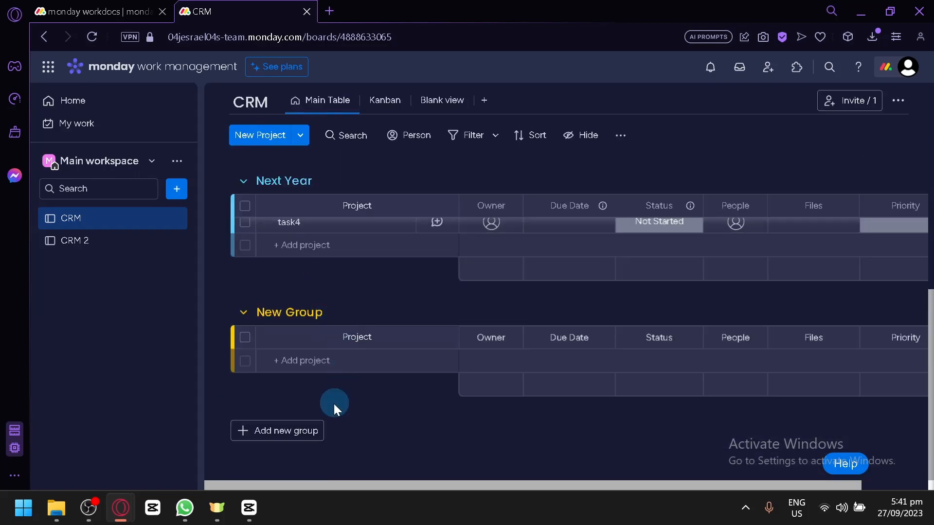
{"action": "left_click", "coordinate": [308, 431]}
Select all projects in the This month group and dismiss the tip about updating multiple items
{"action": "scroll", "coordinate": [318, 375], "scroll_direction": "up", "scroll_amount": 10}
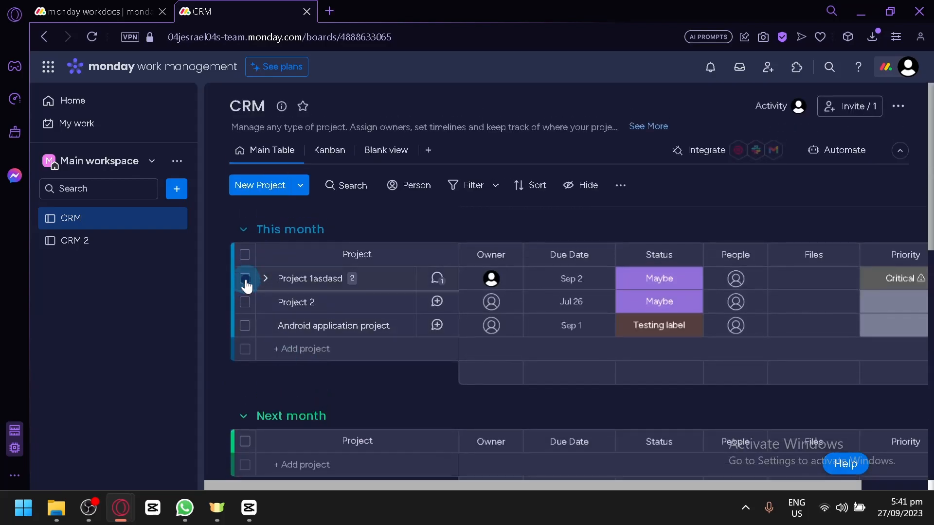
{"action": "left_click", "coordinate": [245, 279]}
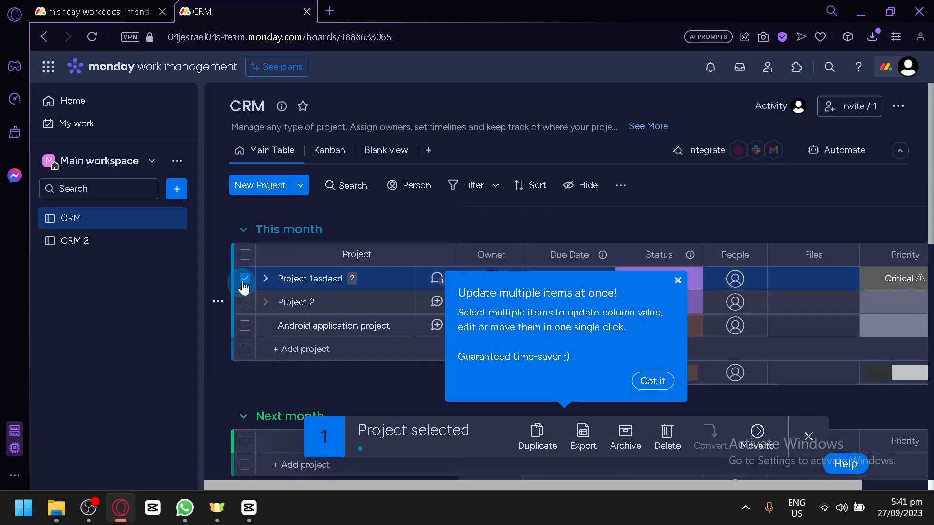
{"action": "left_click", "coordinate": [243, 254]}
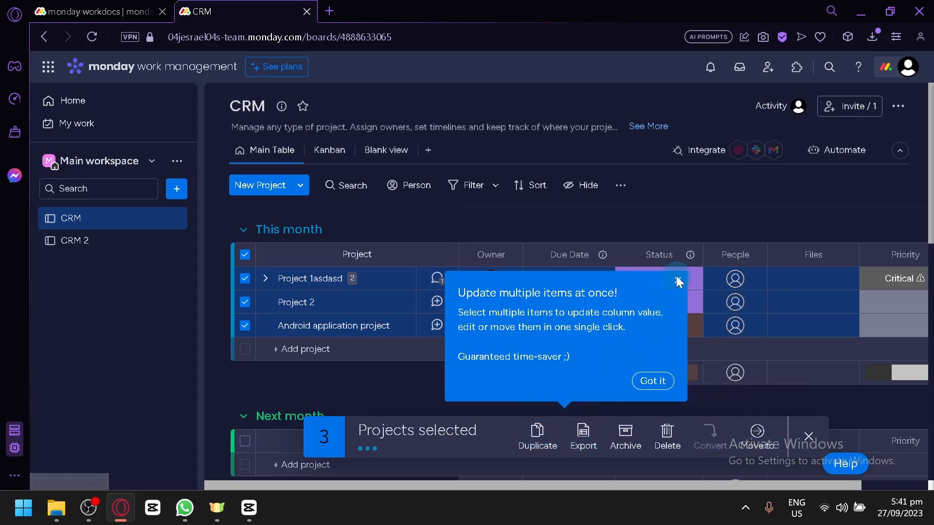
{"action": "left_click", "coordinate": [677, 280]}
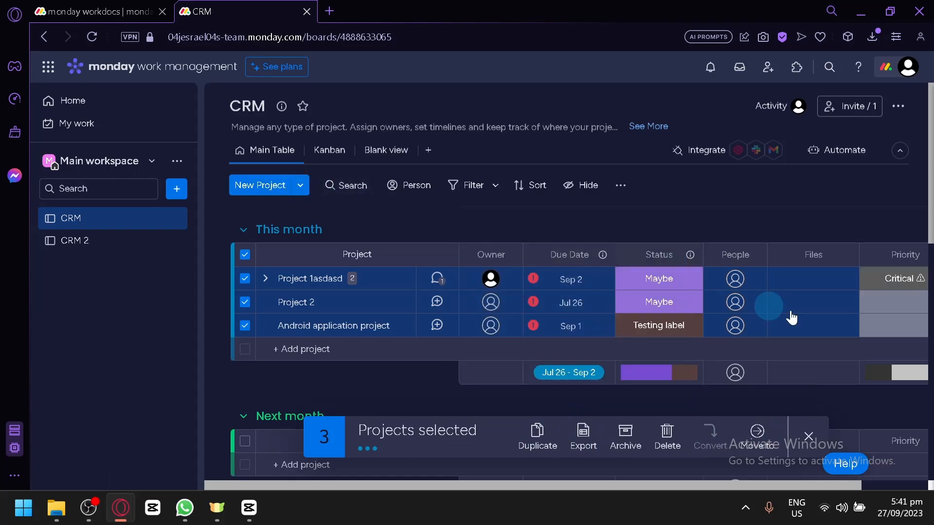
View the CRM board as Kanban, check the available board view types, and return to the main table to review its groups
{"action": "left_click", "coordinate": [326, 160]}
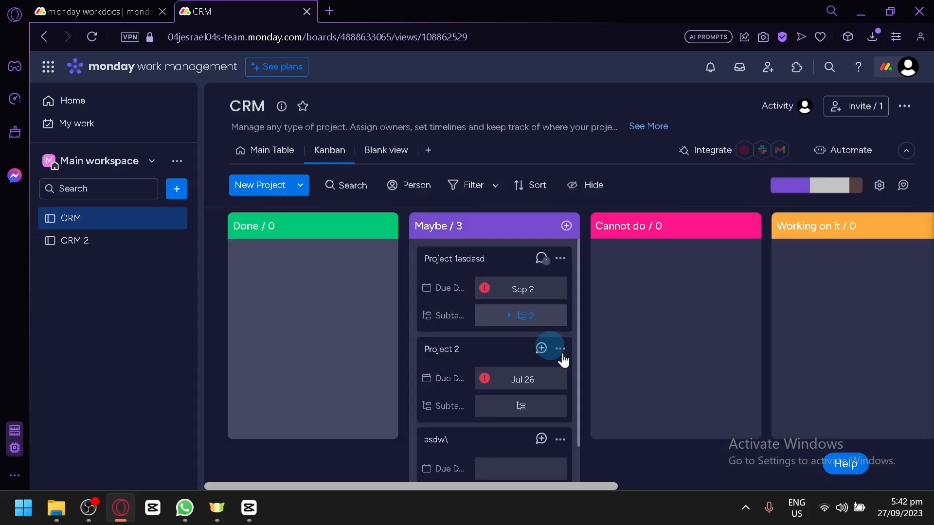
{"action": "left_click", "coordinate": [431, 151]}
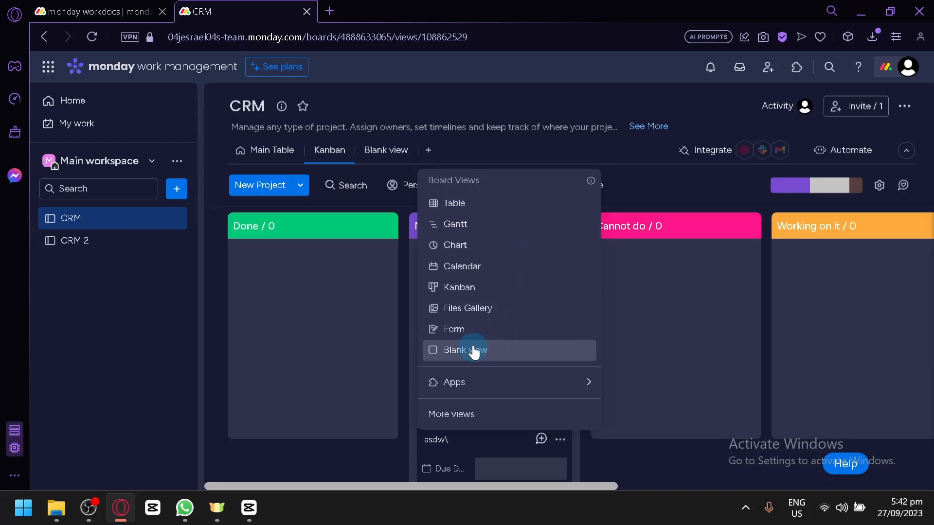
{"action": "left_click", "coordinate": [271, 149]}
{"action": "scroll", "coordinate": [516, 297], "scroll_direction": "down", "scroll_amount": 3}
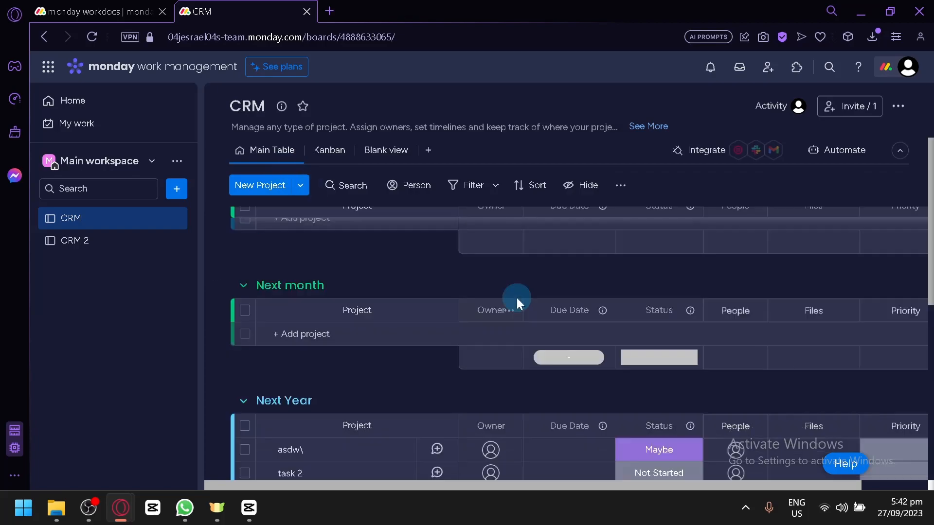
{"action": "scroll", "coordinate": [516, 298], "scroll_direction": "down", "scroll_amount": 5}
{"action": "scroll", "coordinate": [614, 415], "scroll_direction": "up", "scroll_amount": 10}
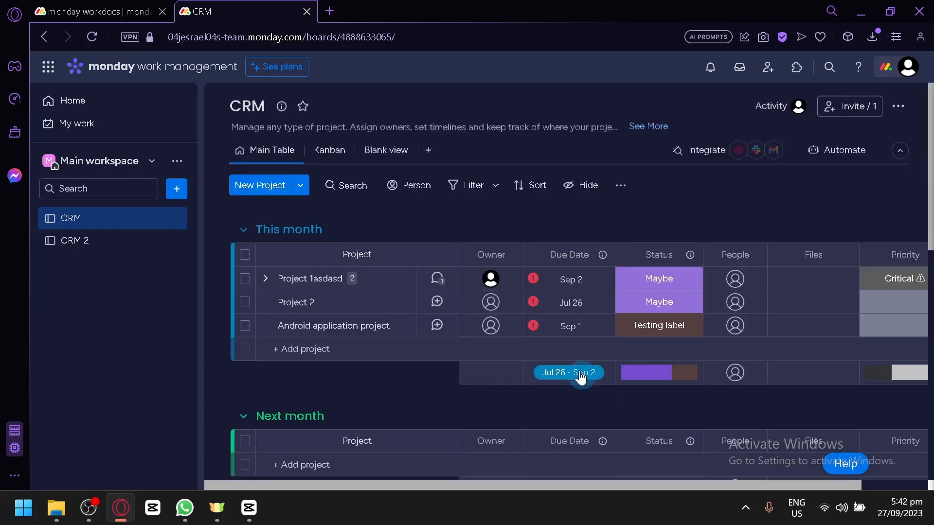
Switch from Work Management to the Sales CRM product and check the product list on the monday.com website
{"action": "left_click", "coordinate": [49, 68]}
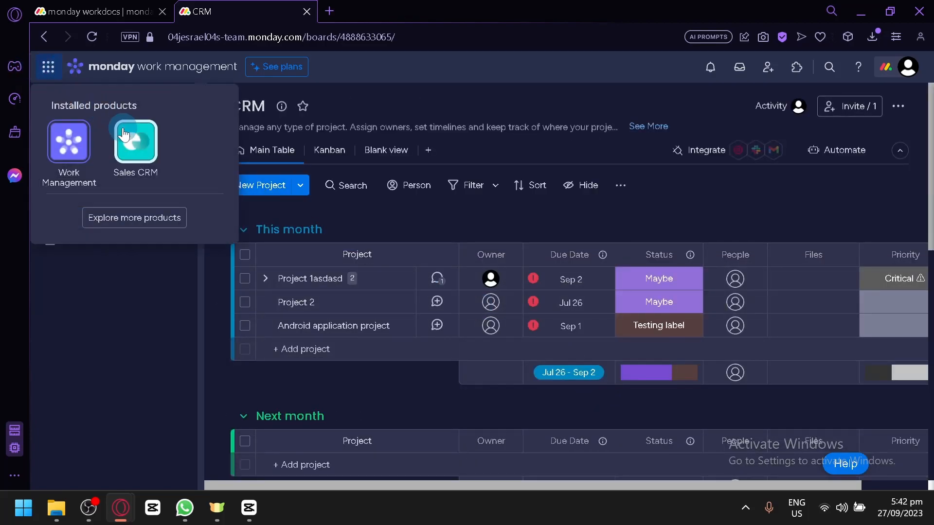
{"action": "left_click", "coordinate": [138, 150]}
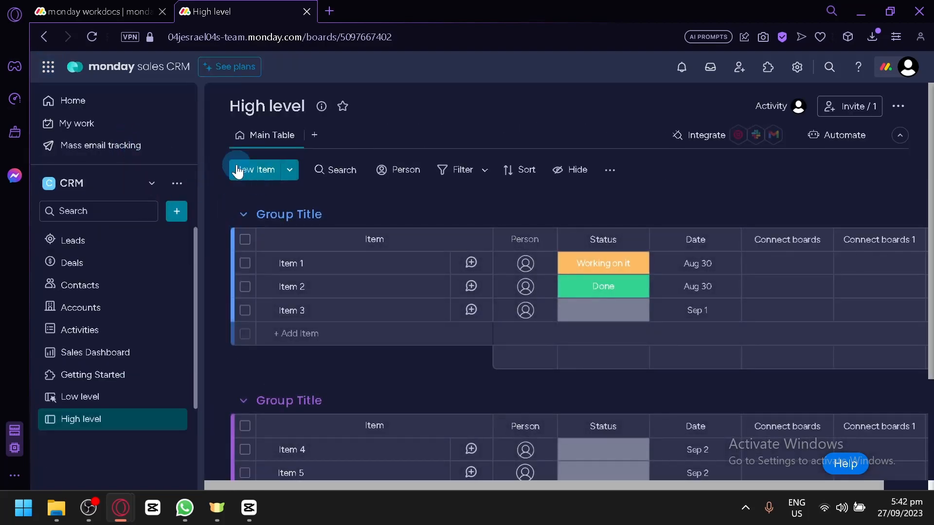
{"action": "left_click", "coordinate": [53, 10]}
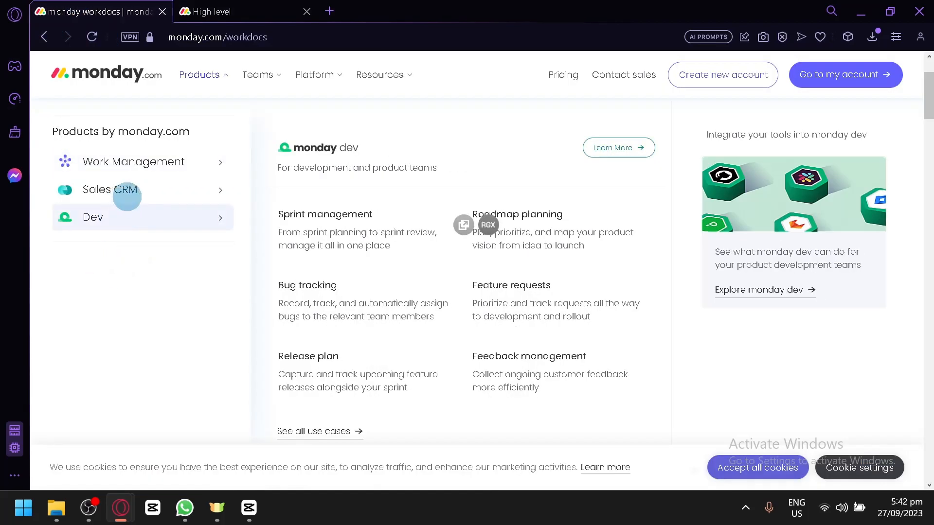
{"action": "left_click", "coordinate": [214, 11]}
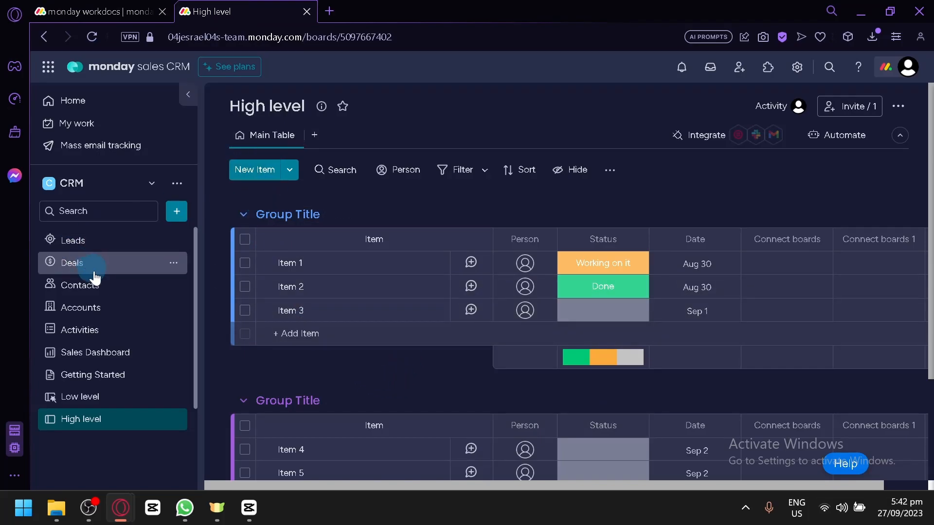
Open the Leads board and review the options for adding workspace items, including the template center
{"action": "left_click", "coordinate": [105, 238]}
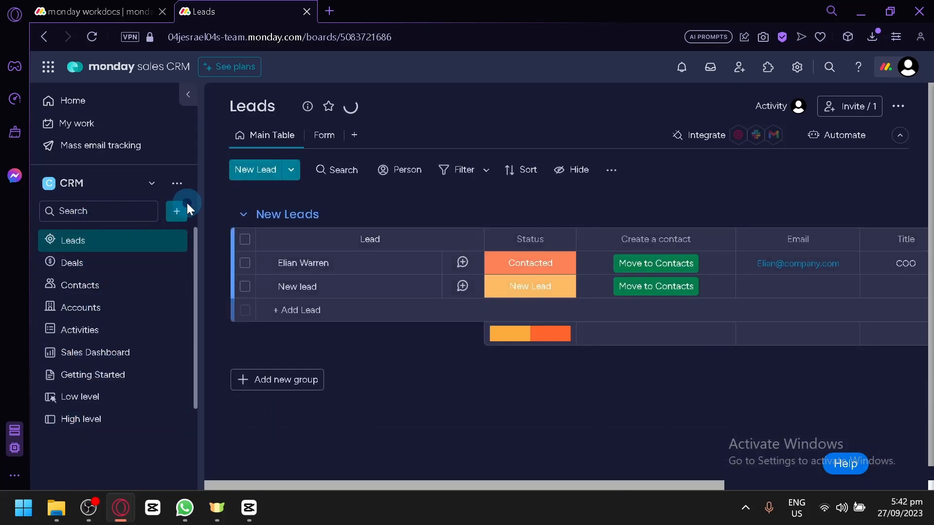
{"action": "left_click", "coordinate": [186, 210]}
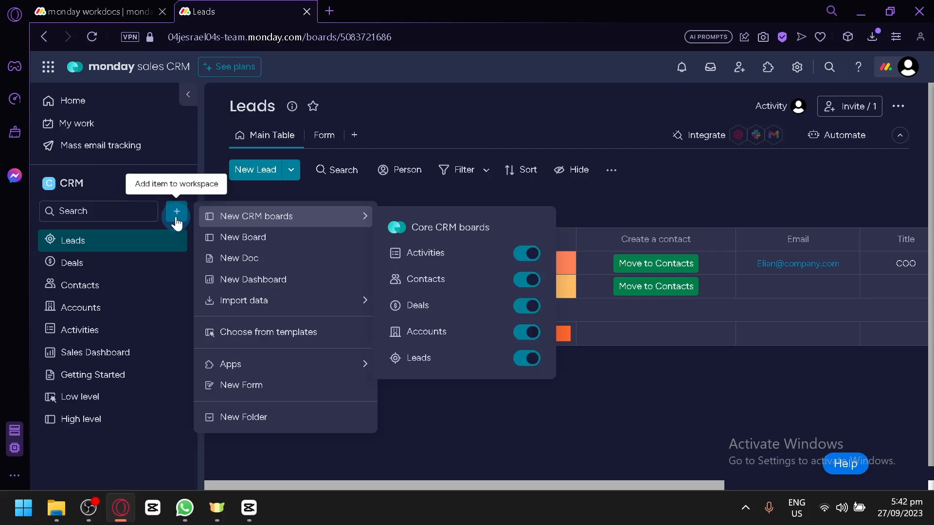
{"action": "left_click", "coordinate": [341, 340]}
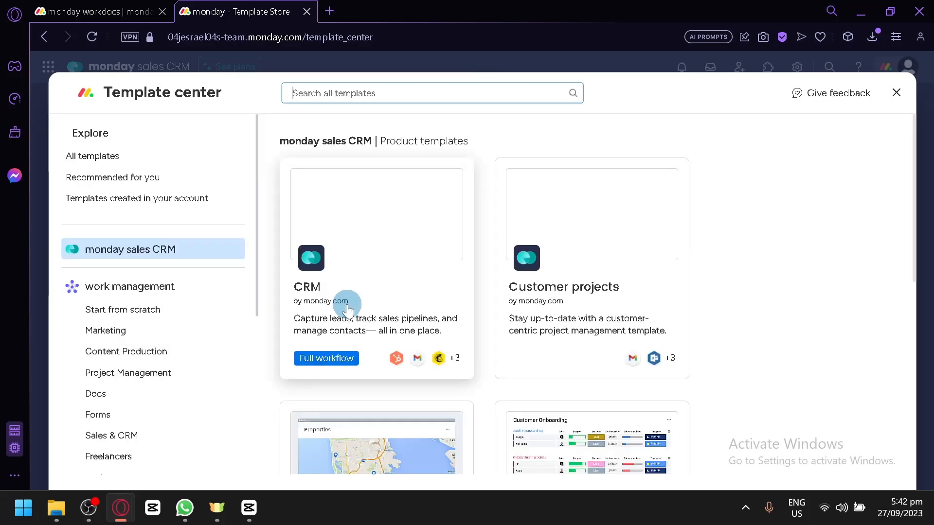
{"action": "left_click", "coordinate": [906, 96]}
{"action": "left_click", "coordinate": [177, 212]}
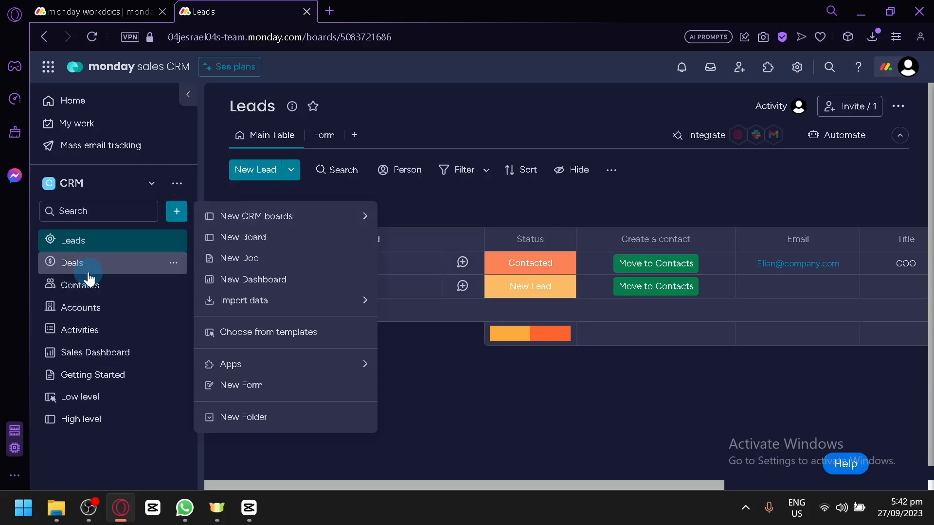
{"action": "left_click", "coordinate": [464, 440]}
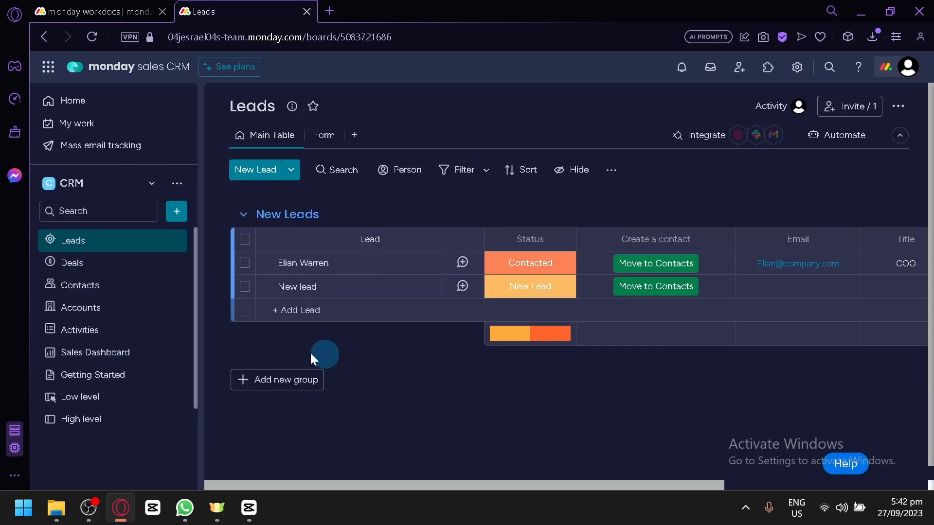
View the Deals board and the Contacts board in the CRM workspace
{"action": "left_click", "coordinate": [112, 258]}
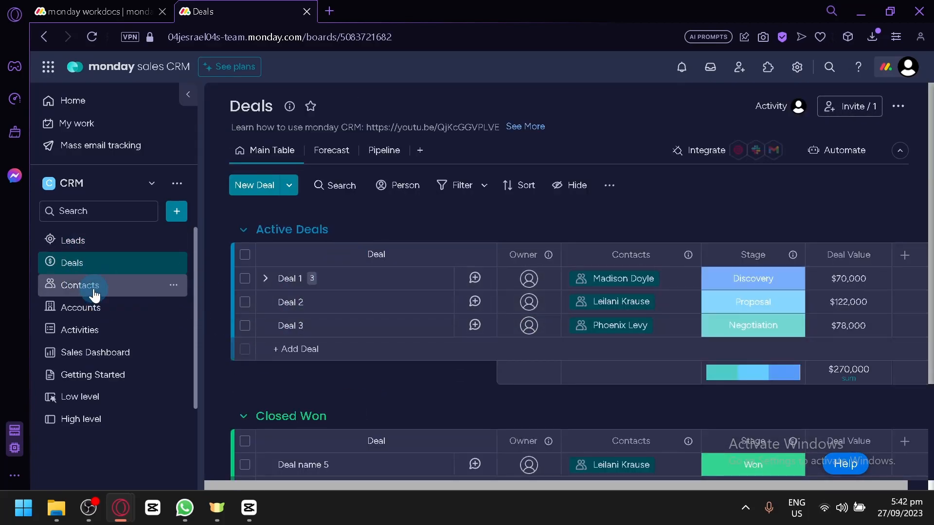
{"action": "left_click", "coordinate": [95, 294]}
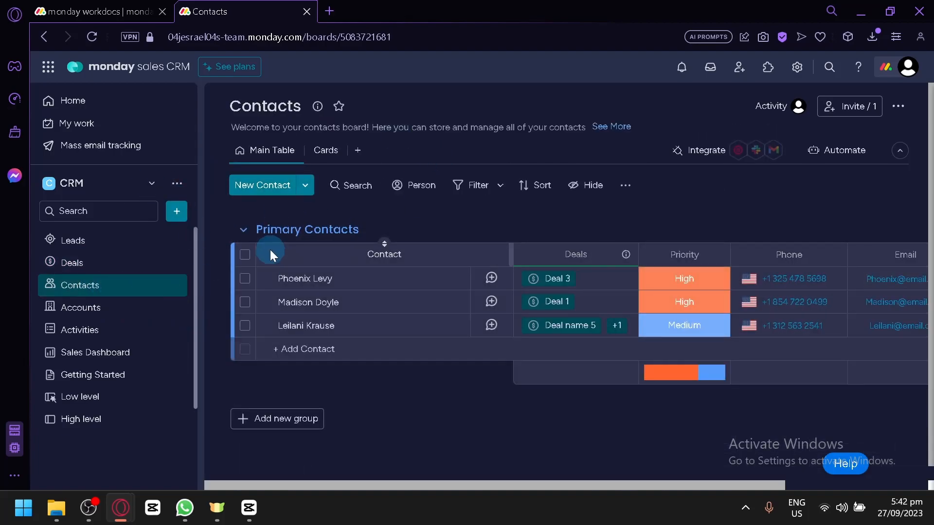
Browse the additional work OS products in the product store, compare with the website's product list, and close the store
{"action": "left_click", "coordinate": [53, 79]}
{"action": "left_click", "coordinate": [146, 218]}
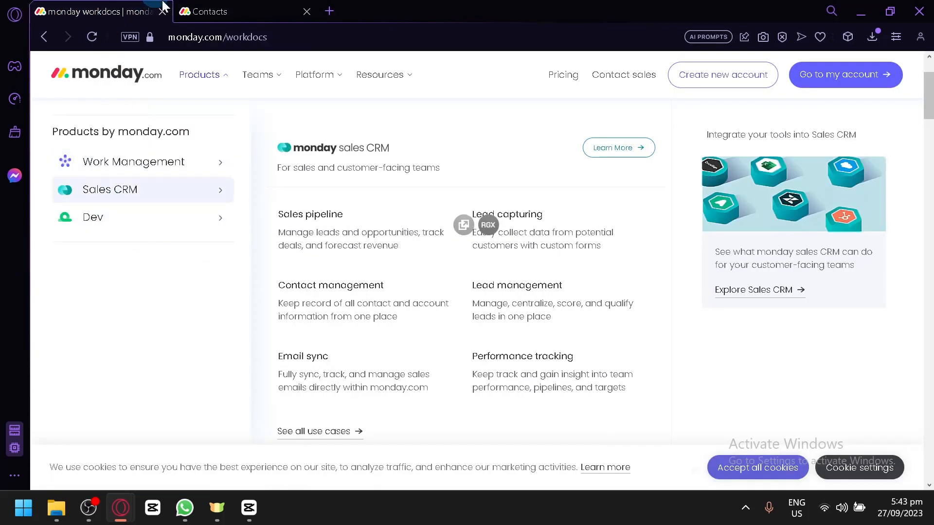
{"action": "left_click", "coordinate": [192, 11]}
{"action": "left_click", "coordinate": [121, 219]}
{"action": "scroll", "coordinate": [346, 258], "scroll_direction": "down", "scroll_amount": 1}
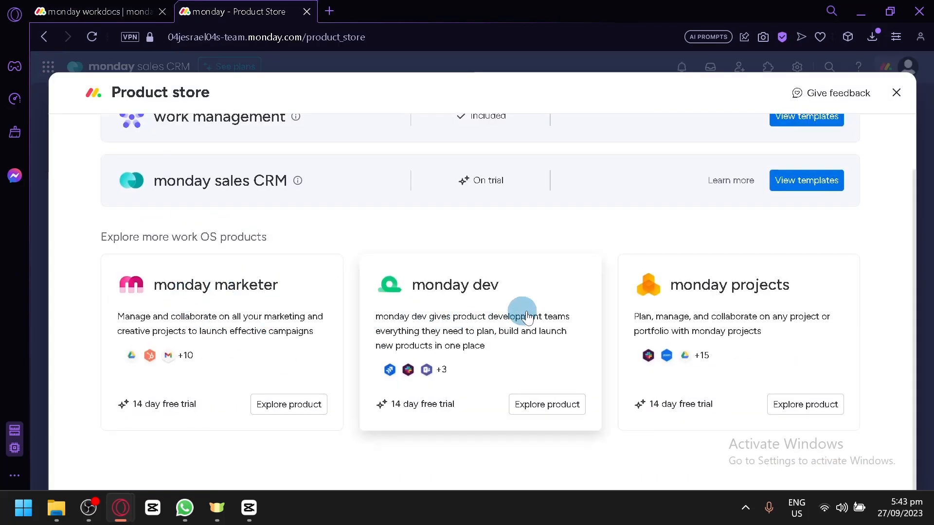
{"action": "left_click", "coordinate": [893, 93]}
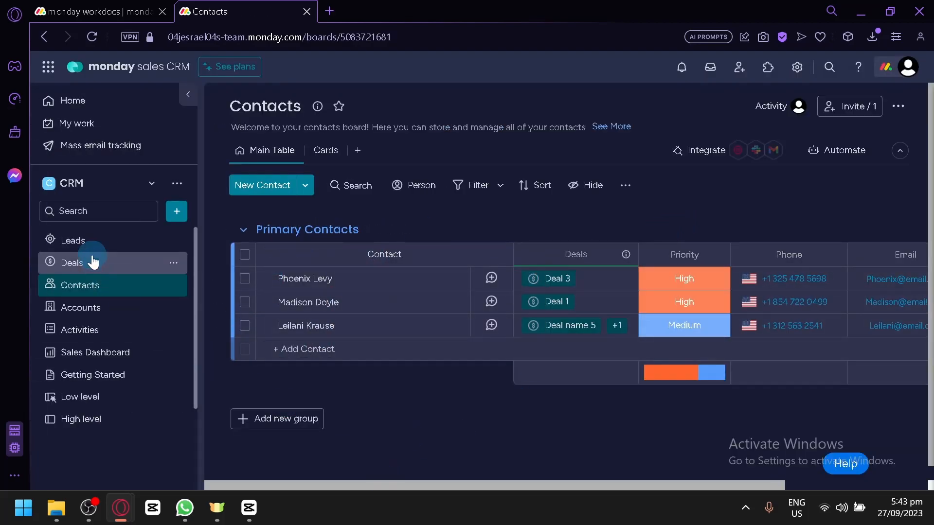
Open the Sales CRM home page and look over the recently visited boards and workspaces
{"action": "left_click", "coordinate": [95, 103]}
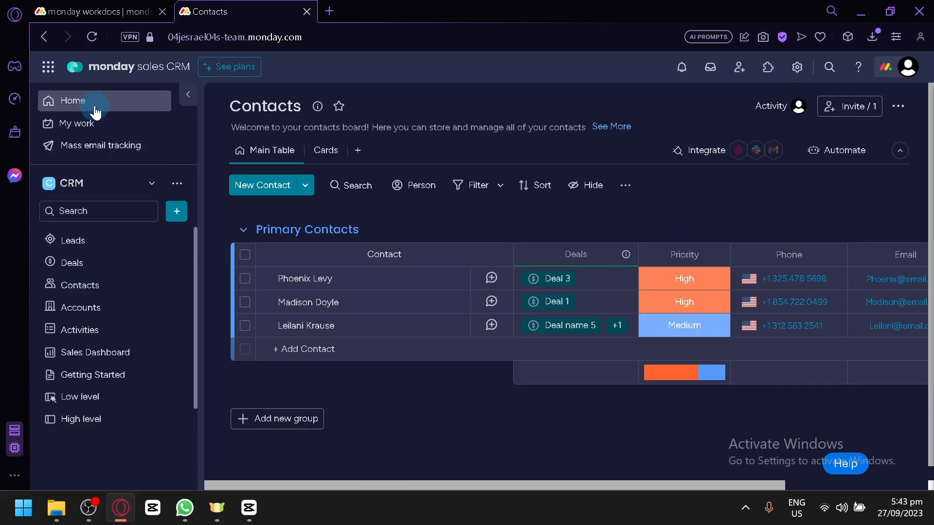
{"action": "left_click", "coordinate": [177, 212]}
{"action": "left_click", "coordinate": [180, 223]}
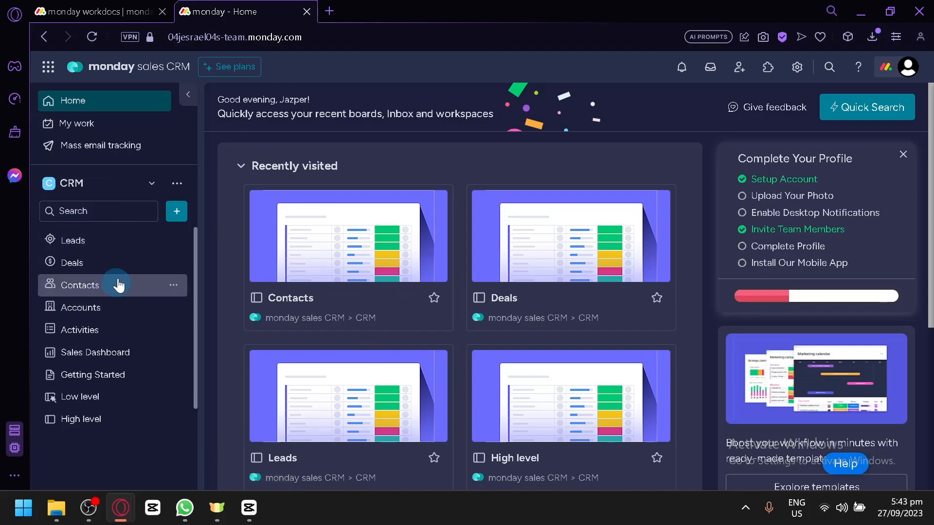
{"action": "scroll", "coordinate": [489, 337], "scroll_direction": "down", "scroll_amount": 4}
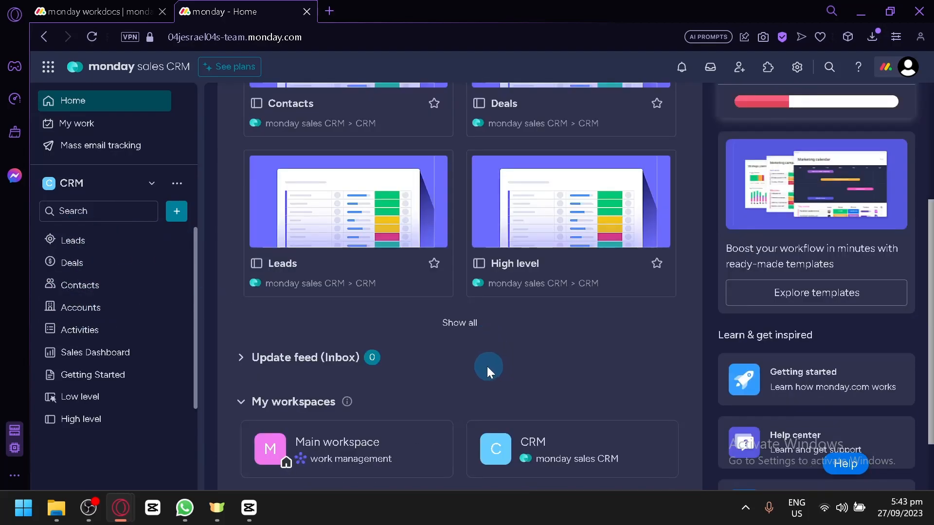
{"action": "scroll", "coordinate": [446, 376], "scroll_direction": "up", "scroll_amount": 5}
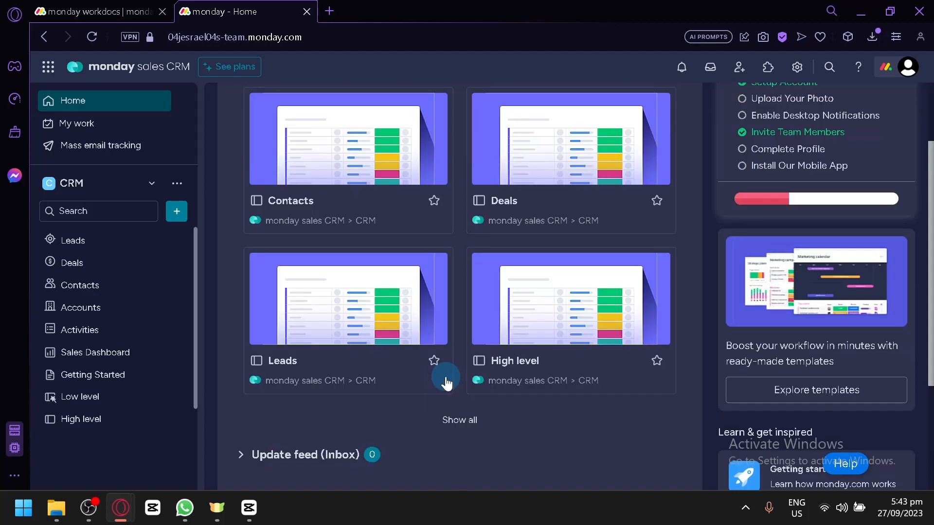